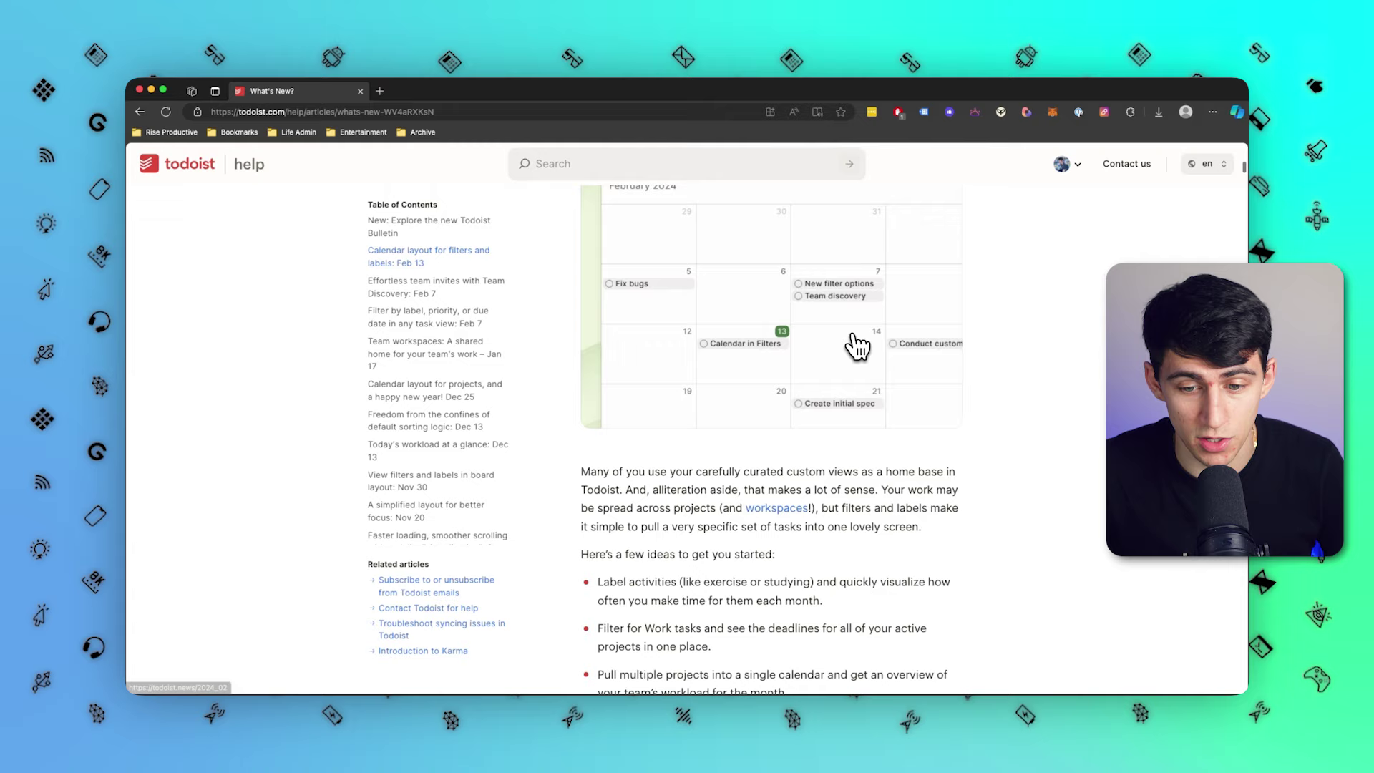
Read through the Feb 13 release notes on calendar layout for filters and labels.
scroll(852, 344, "down", 10)
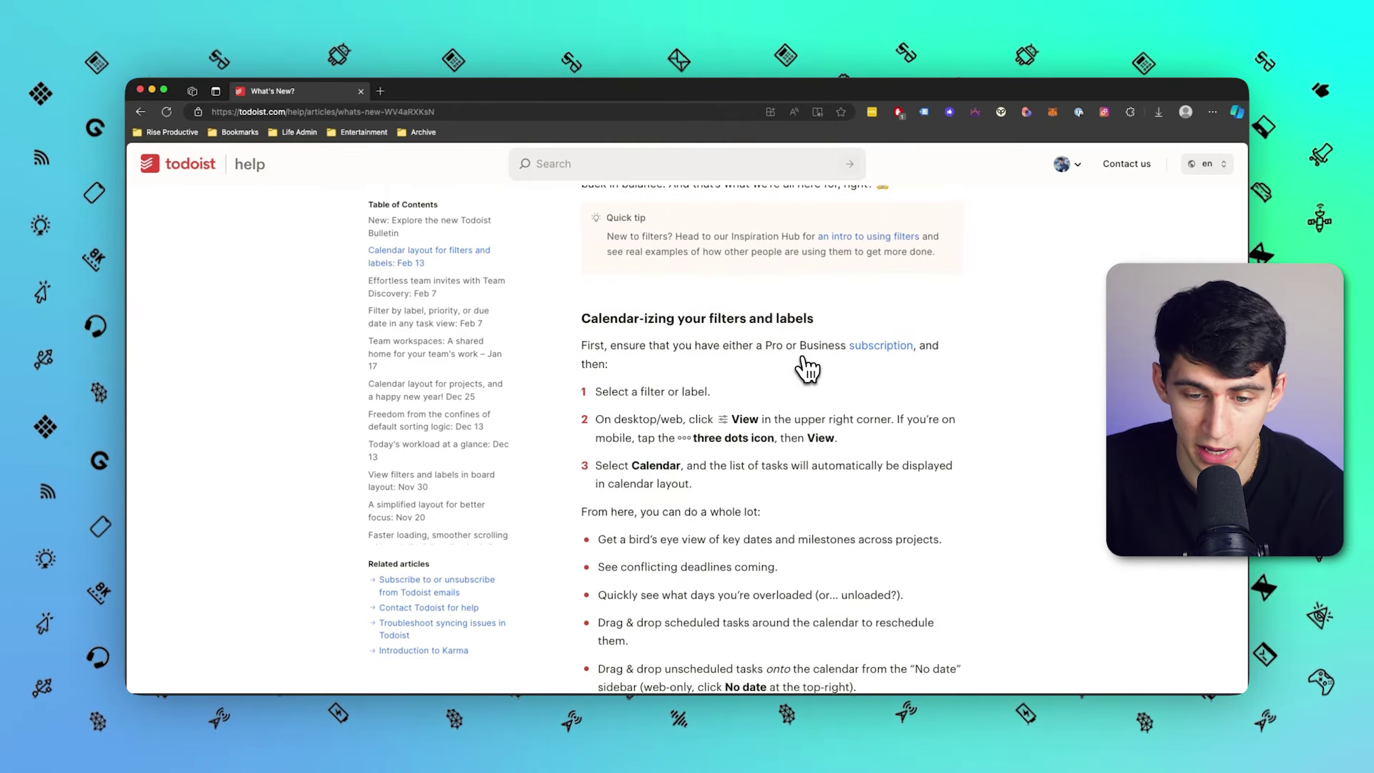
scroll(809, 394, "down", 7)
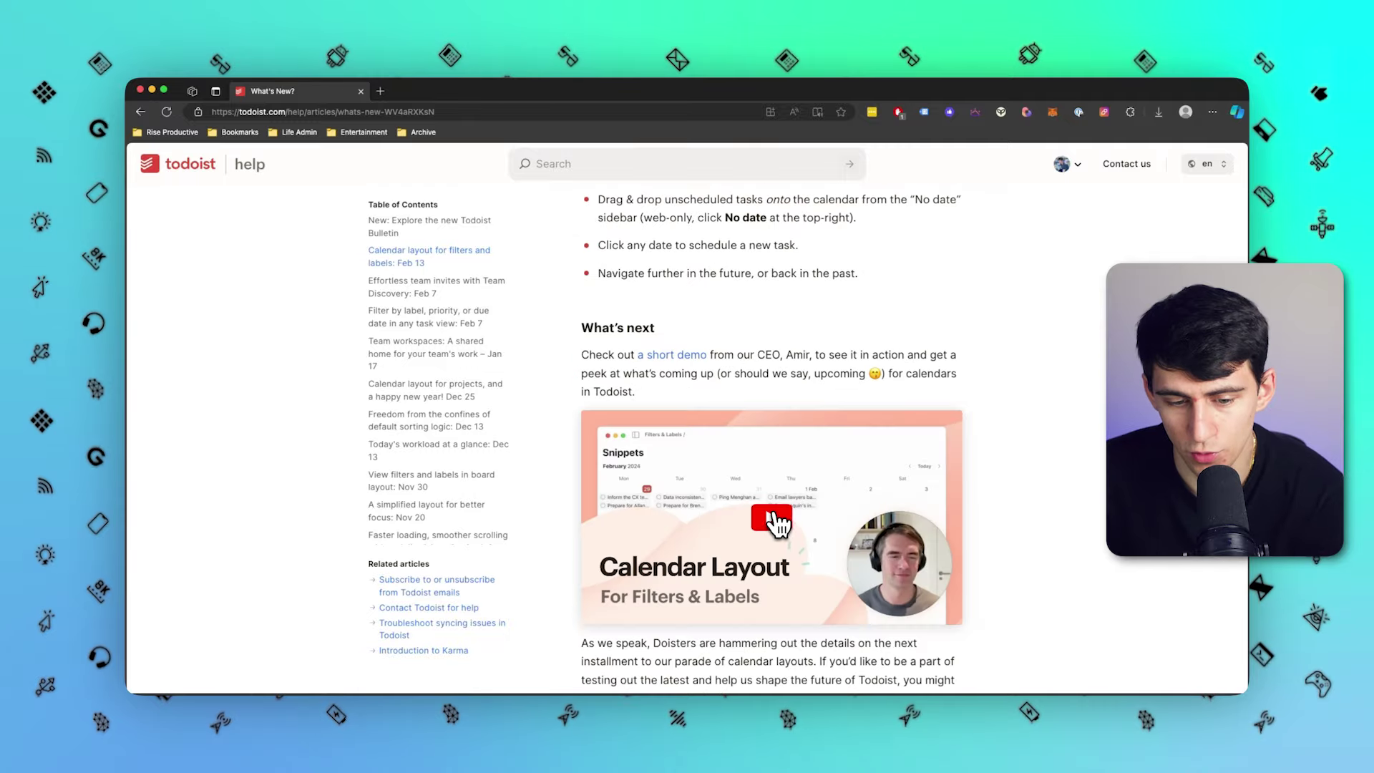
scroll(732, 469, "down", 2)
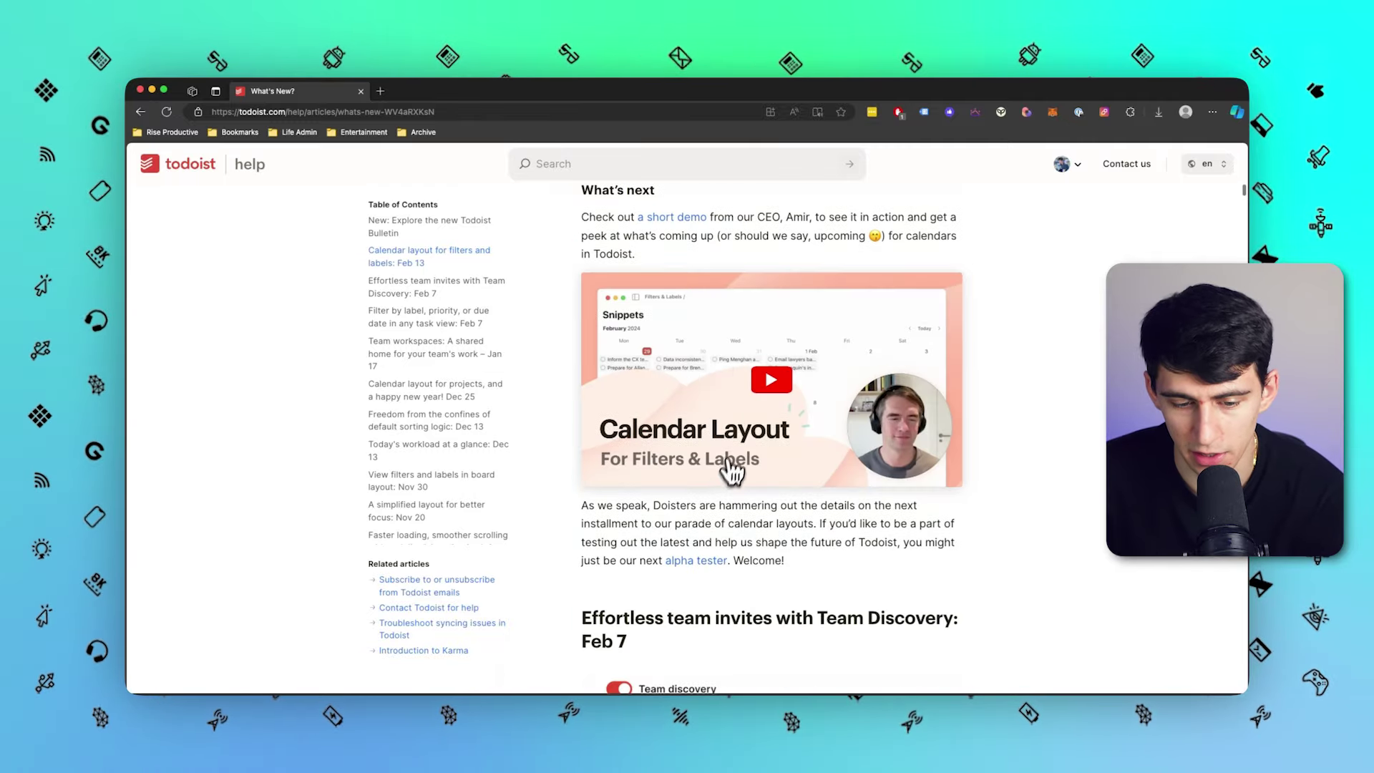
scroll(731, 469, "down", 10)
left_click(700, 679)
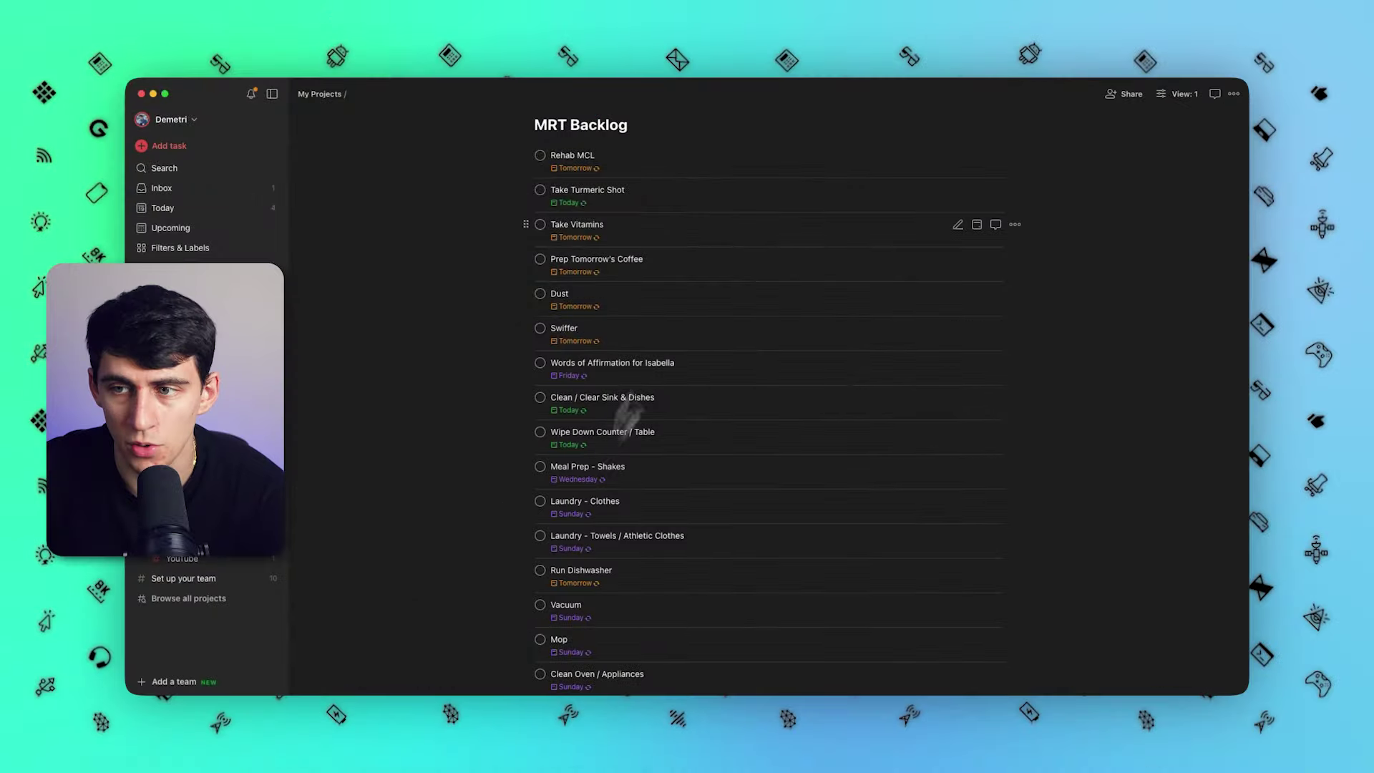
Switch to the Todoist app and open the view options of the MRT Backlog project.
left_click(1177, 94)
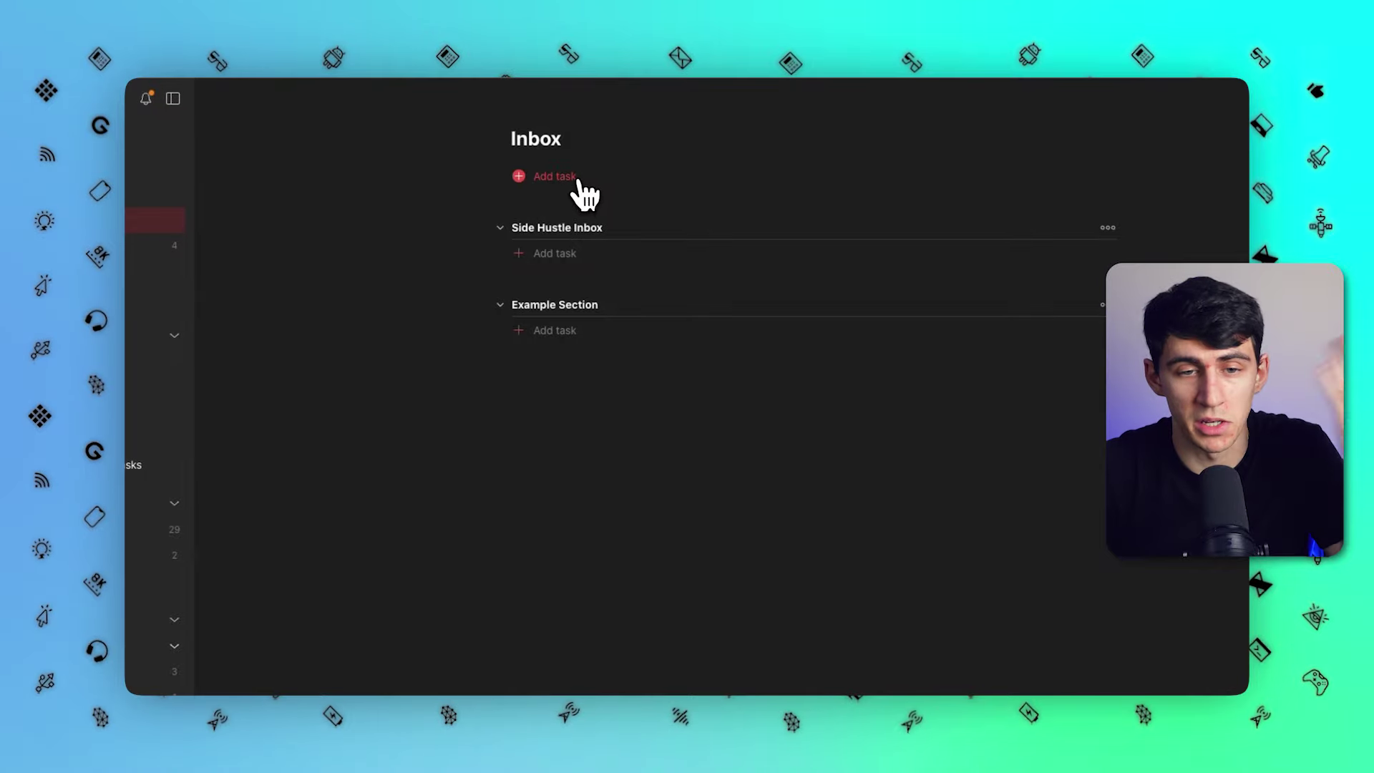
Add a task named "Take out the trash" to the Inbox without a due date.
left_click(572, 180)
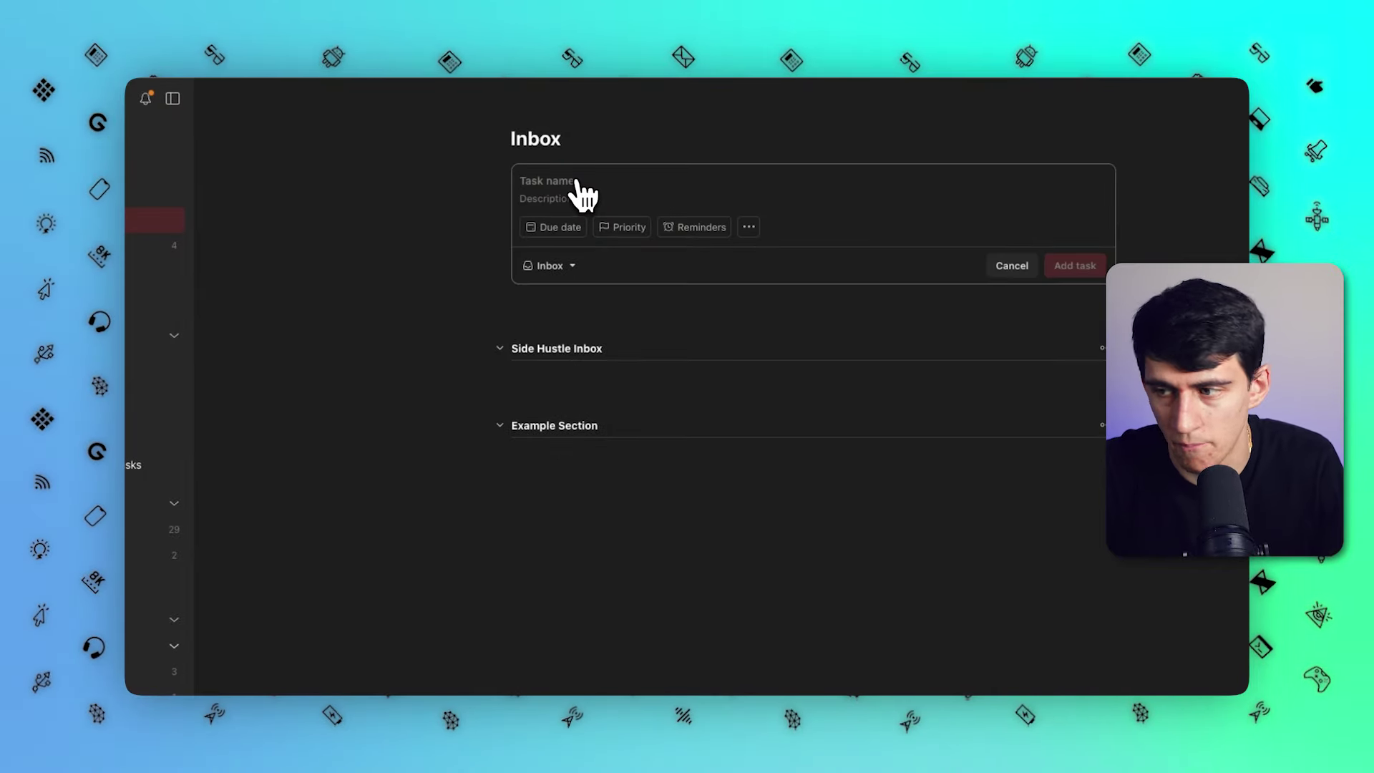
type("Take out the trash")
key("Return")
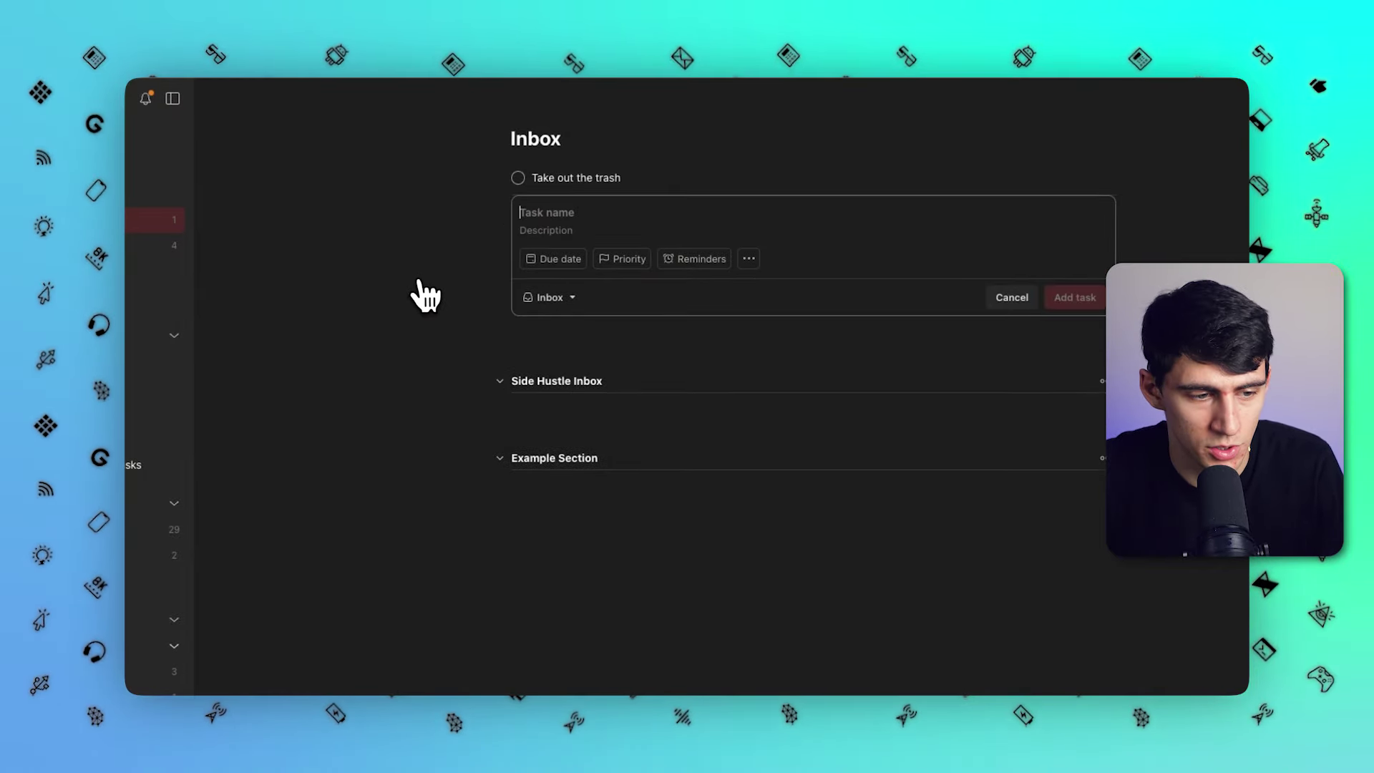
Move the "Take out the trash" task into the MRT Backlog project and close its details.
left_click(239, 470)
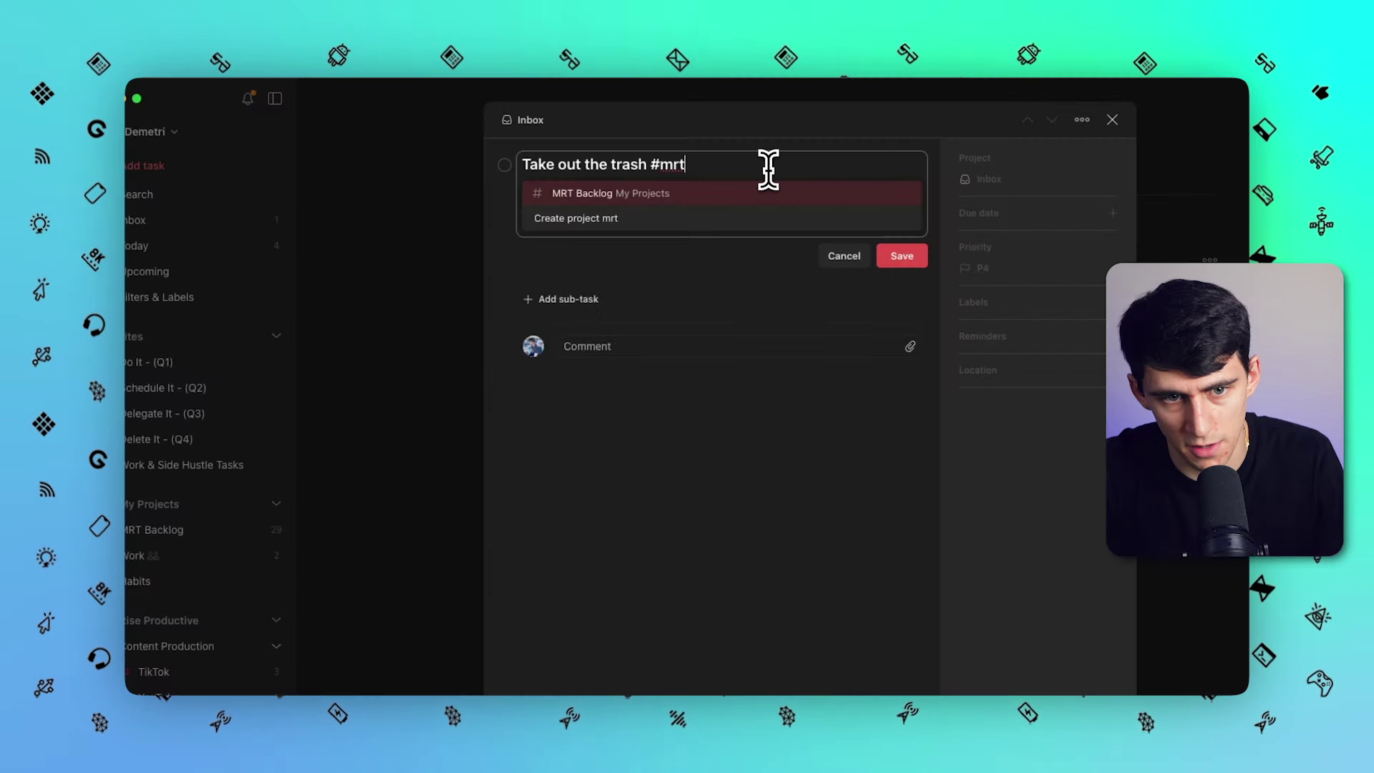
key("Return")
key("Return")
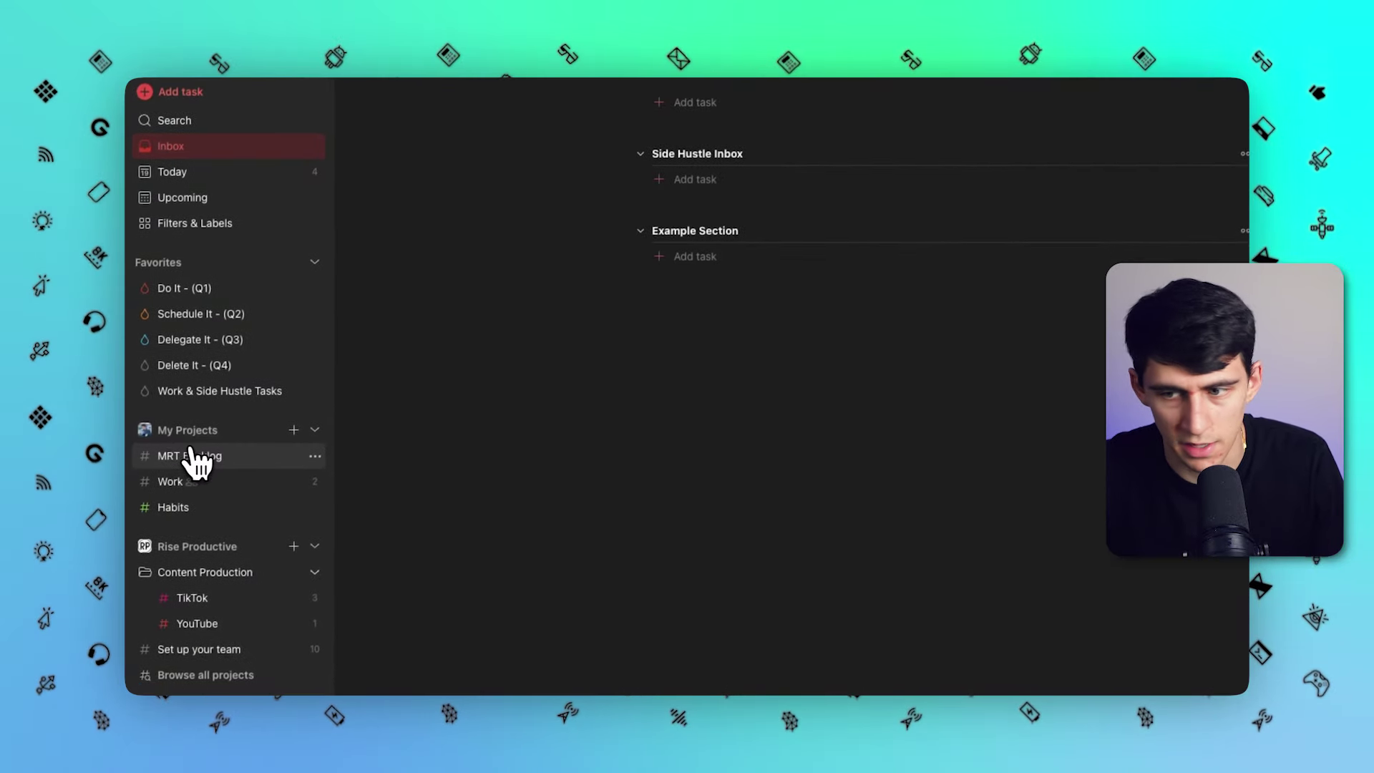
left_click(283, 458)
Check the due date filter choices in the MRT Backlog calendar's view options.
left_click(1169, 92)
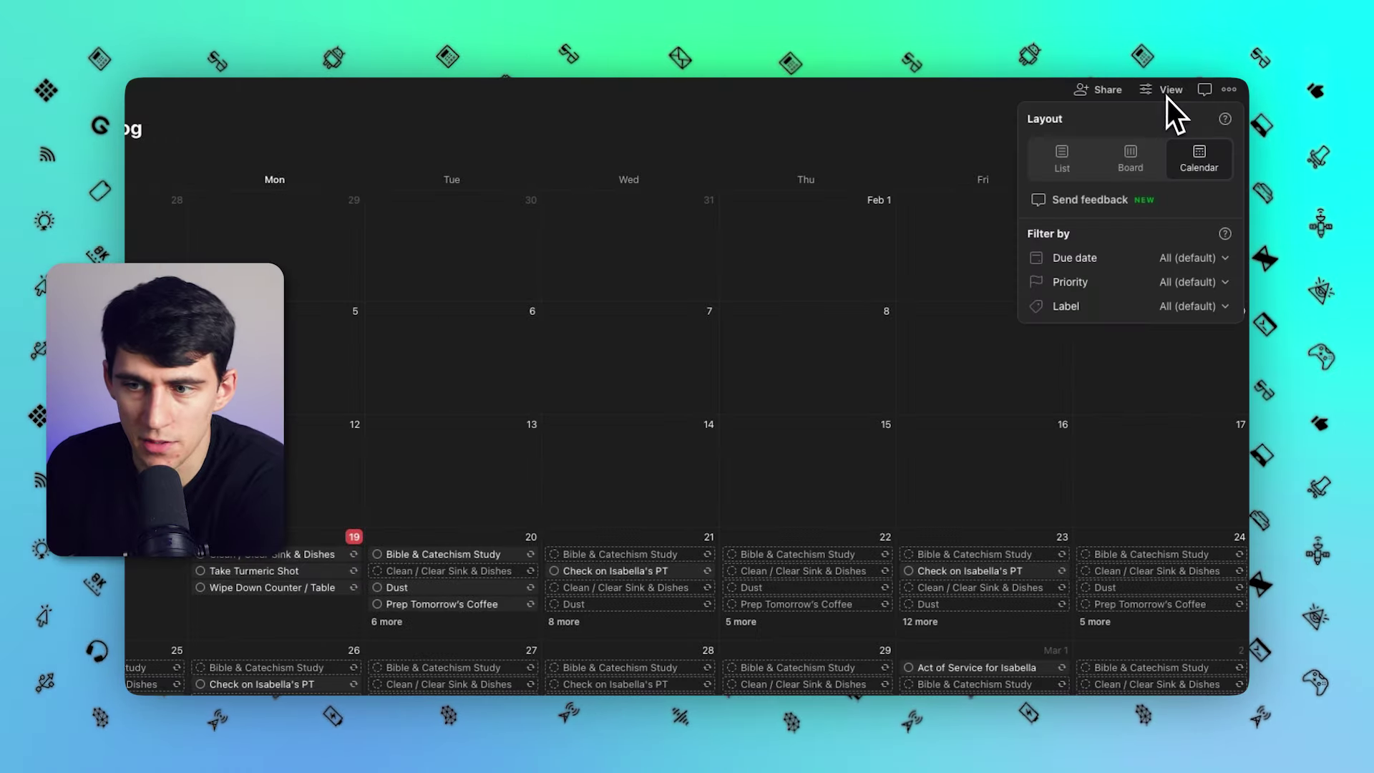
left_click(1144, 263)
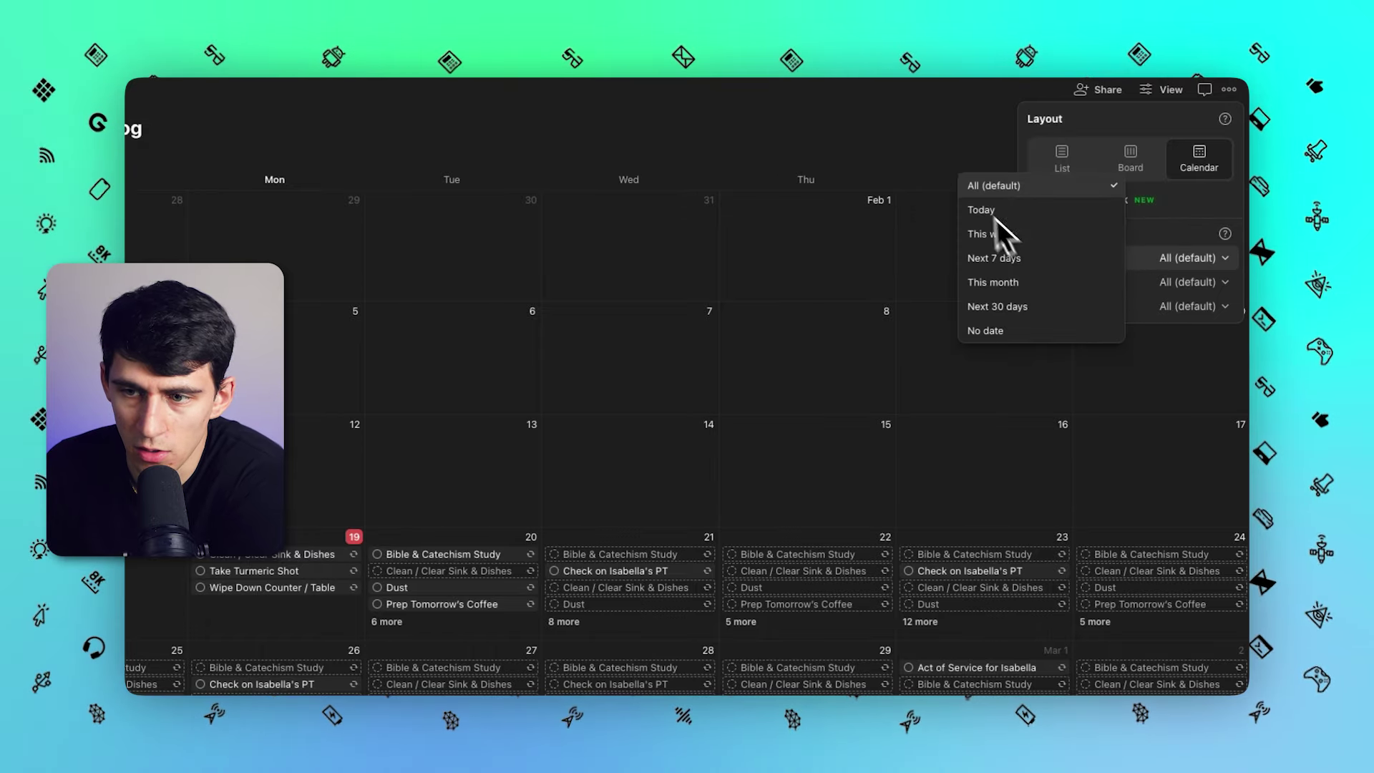
left_click(985, 330)
key("Escape")
Show the undated tasks, try moving "Take out the trash" onto the calendar, and return it to the No date list.
left_click(1165, 151)
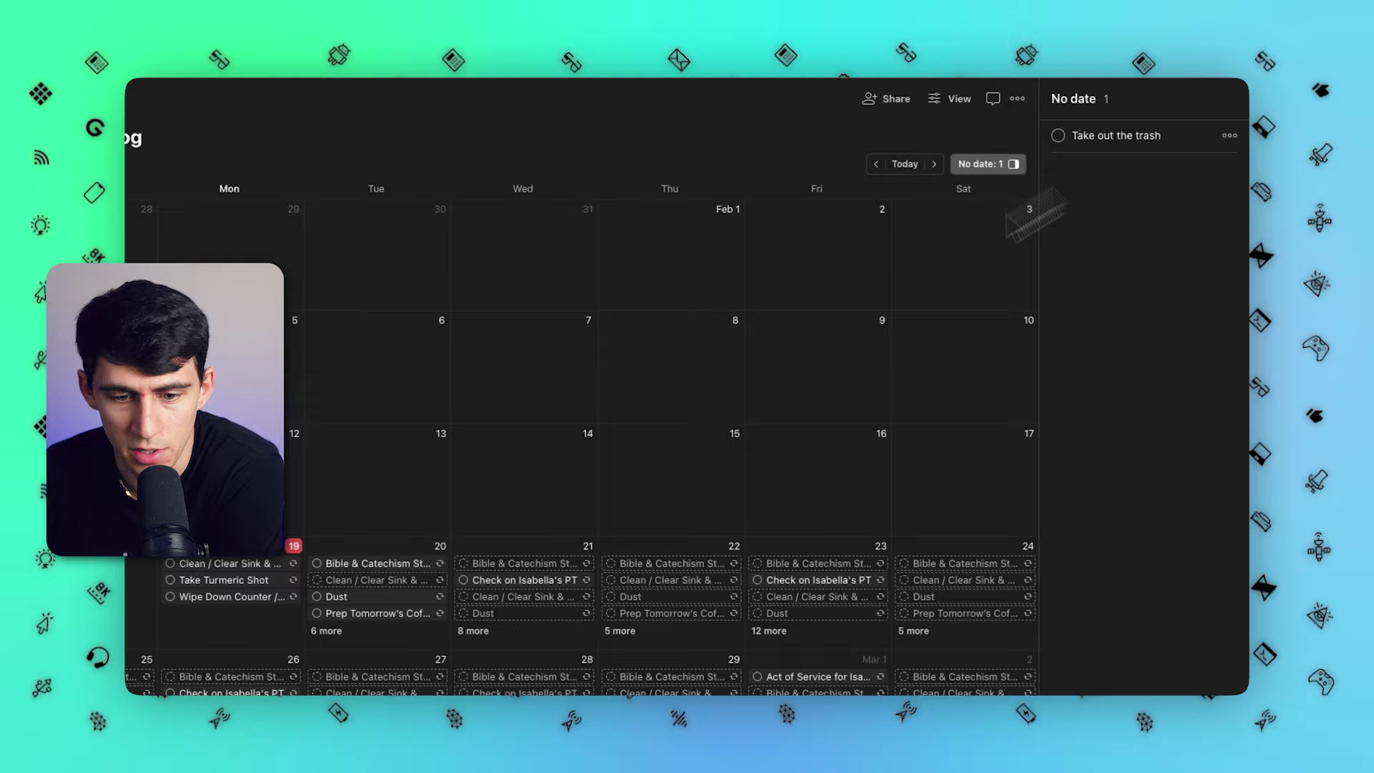
left_click_drag(1098, 135, 280, 541)
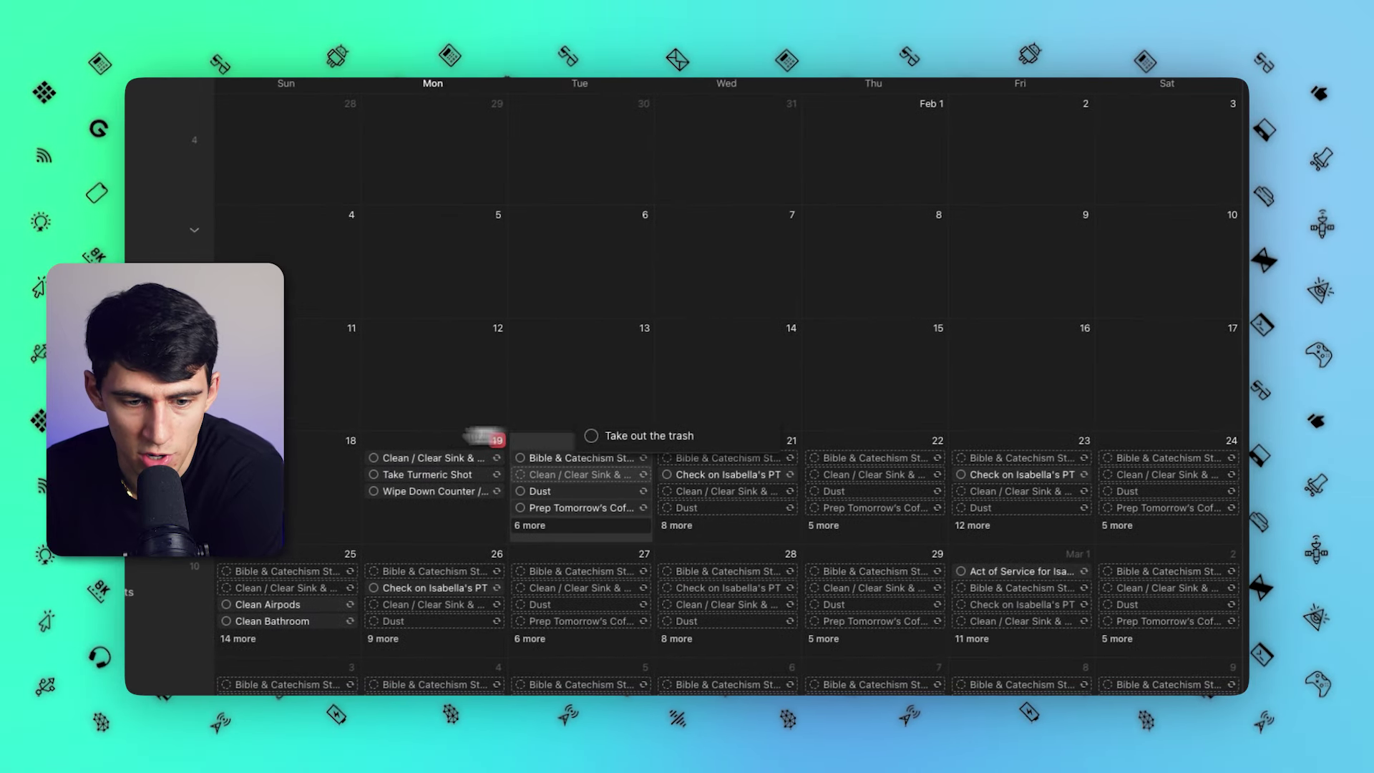
left_click_drag(591, 435, 1244, 125)
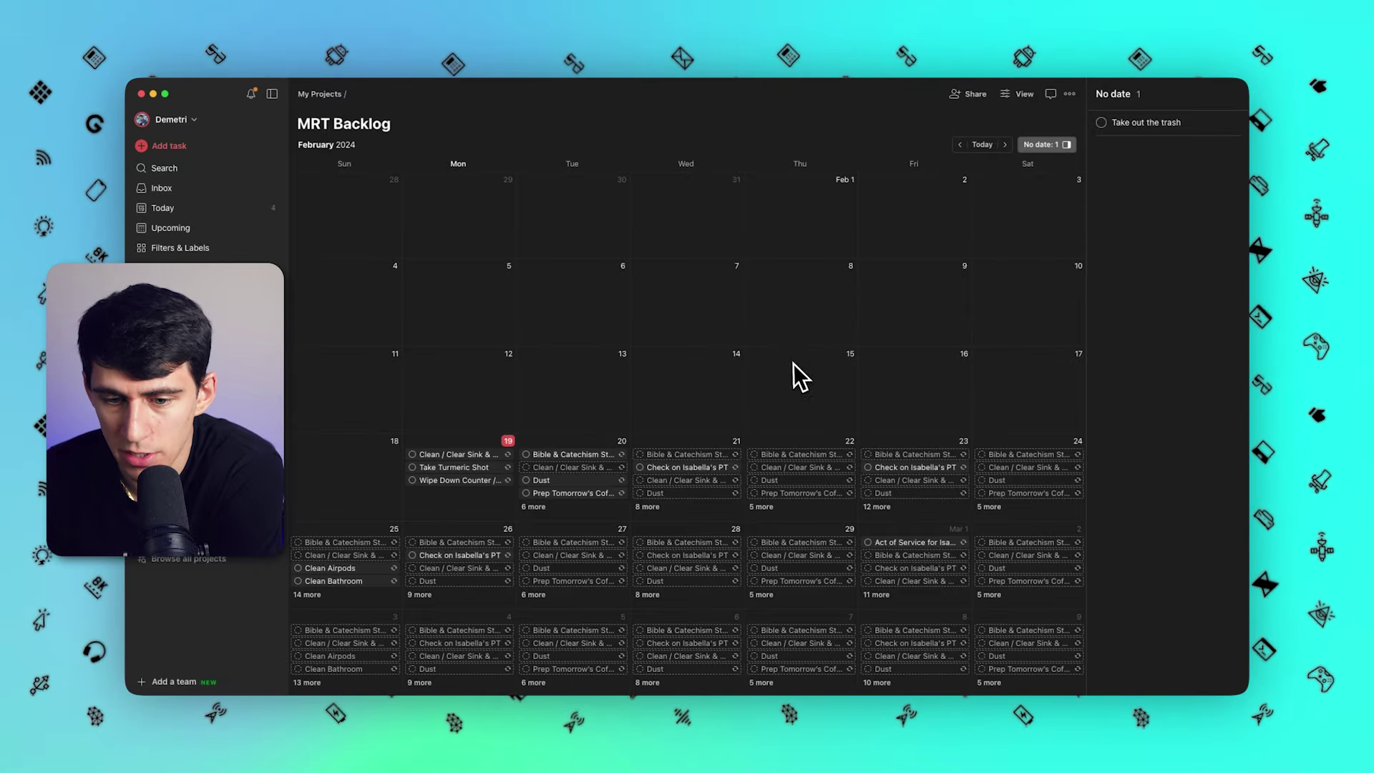
Filter the MRT Backlog calendar by due date, trying This week before switching to Today.
scroll(805, 416, "down", 5)
scroll(847, 324, "up", 5)
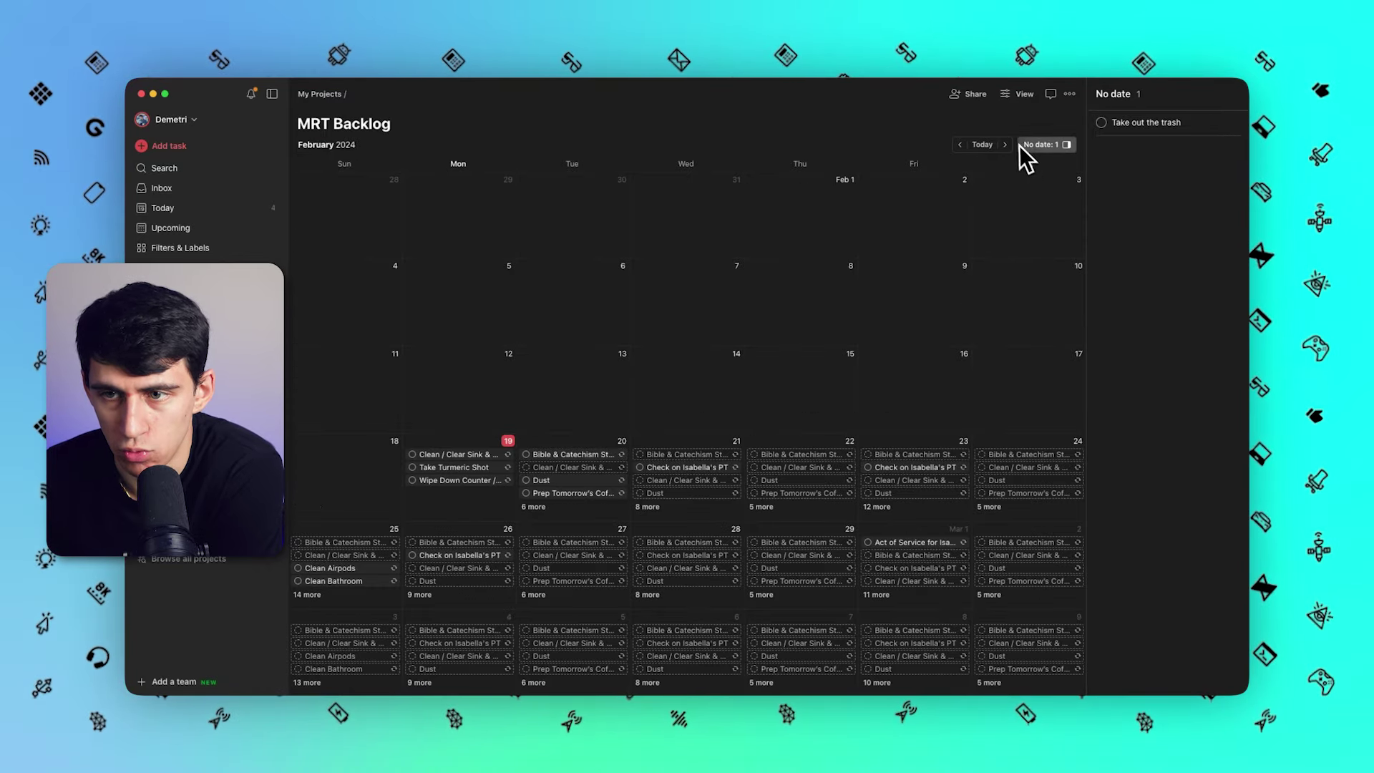
left_click(1023, 94)
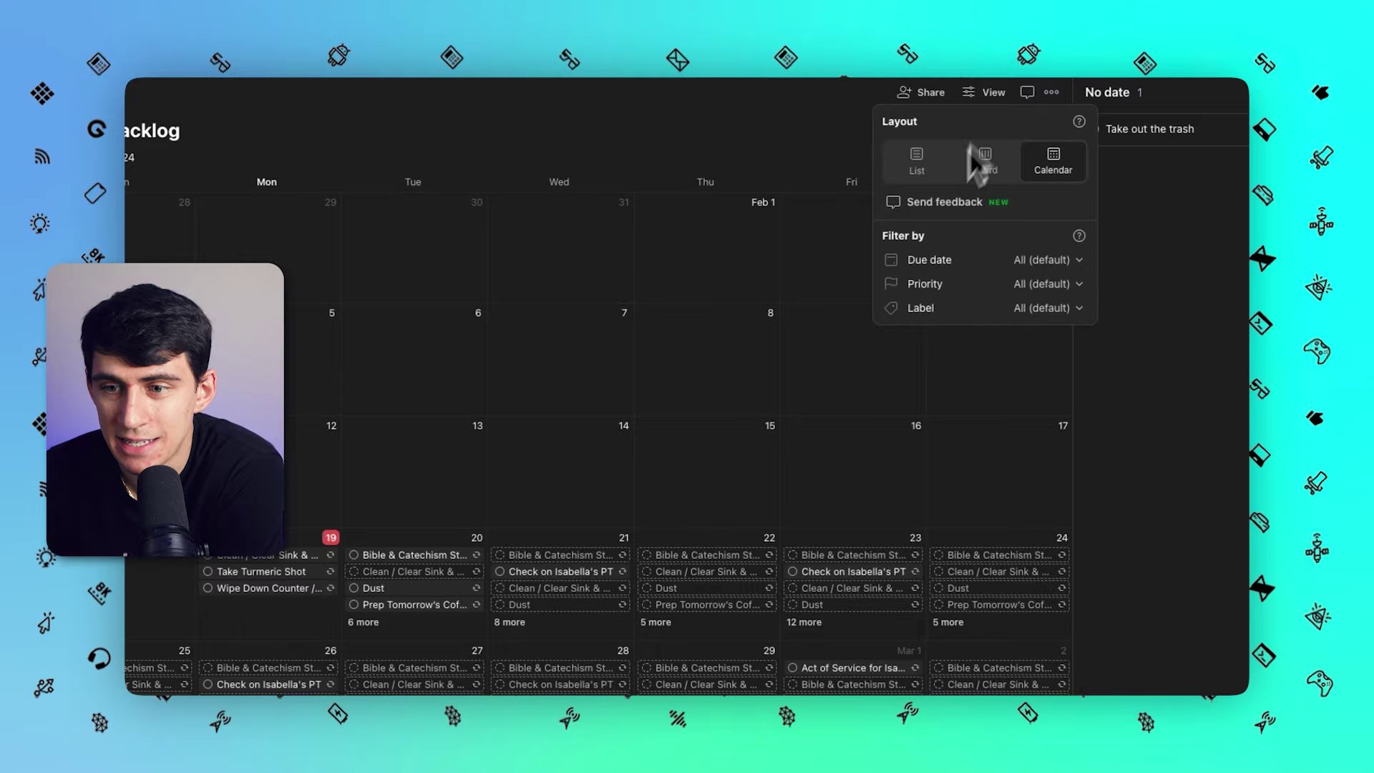
left_click(987, 263)
left_click(995, 332)
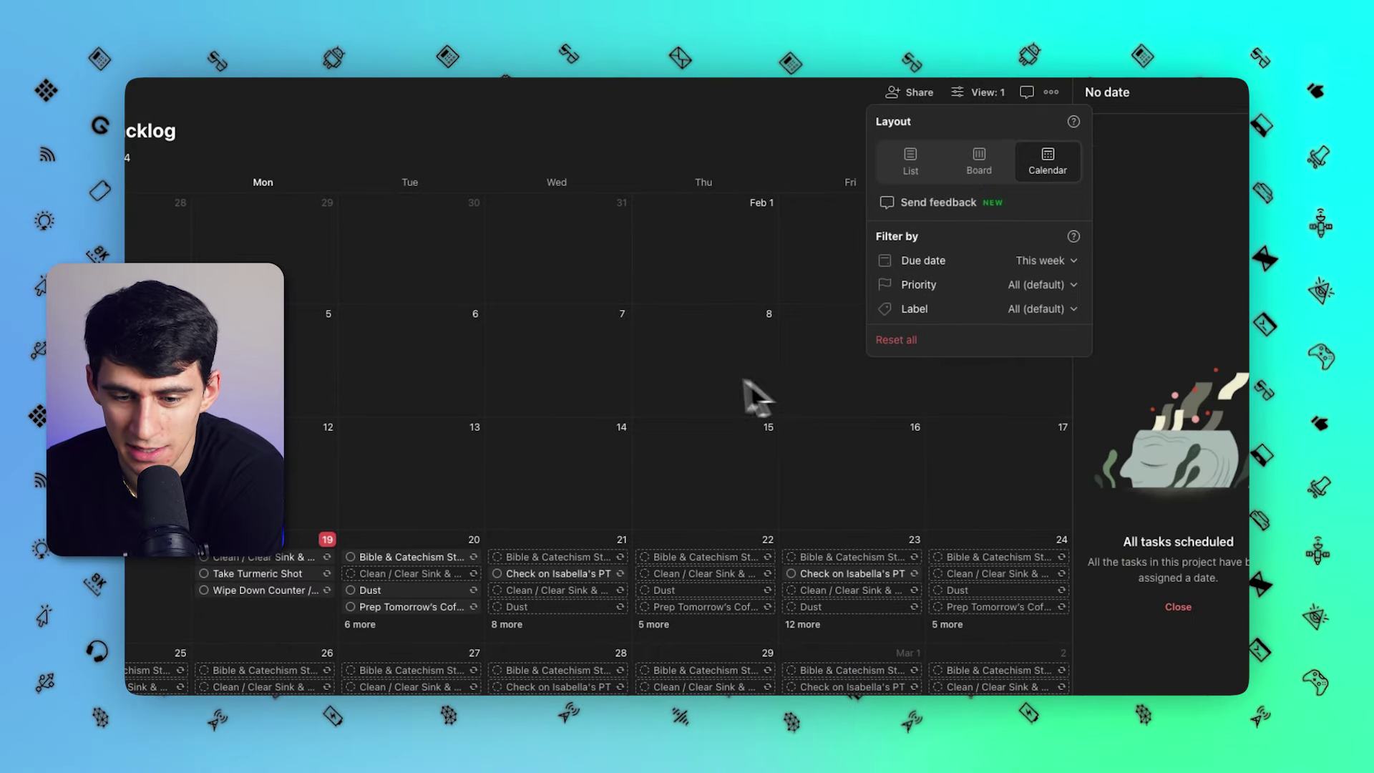
left_click(700, 390)
scroll(766, 433, "down", 10)
left_click(902, 426)
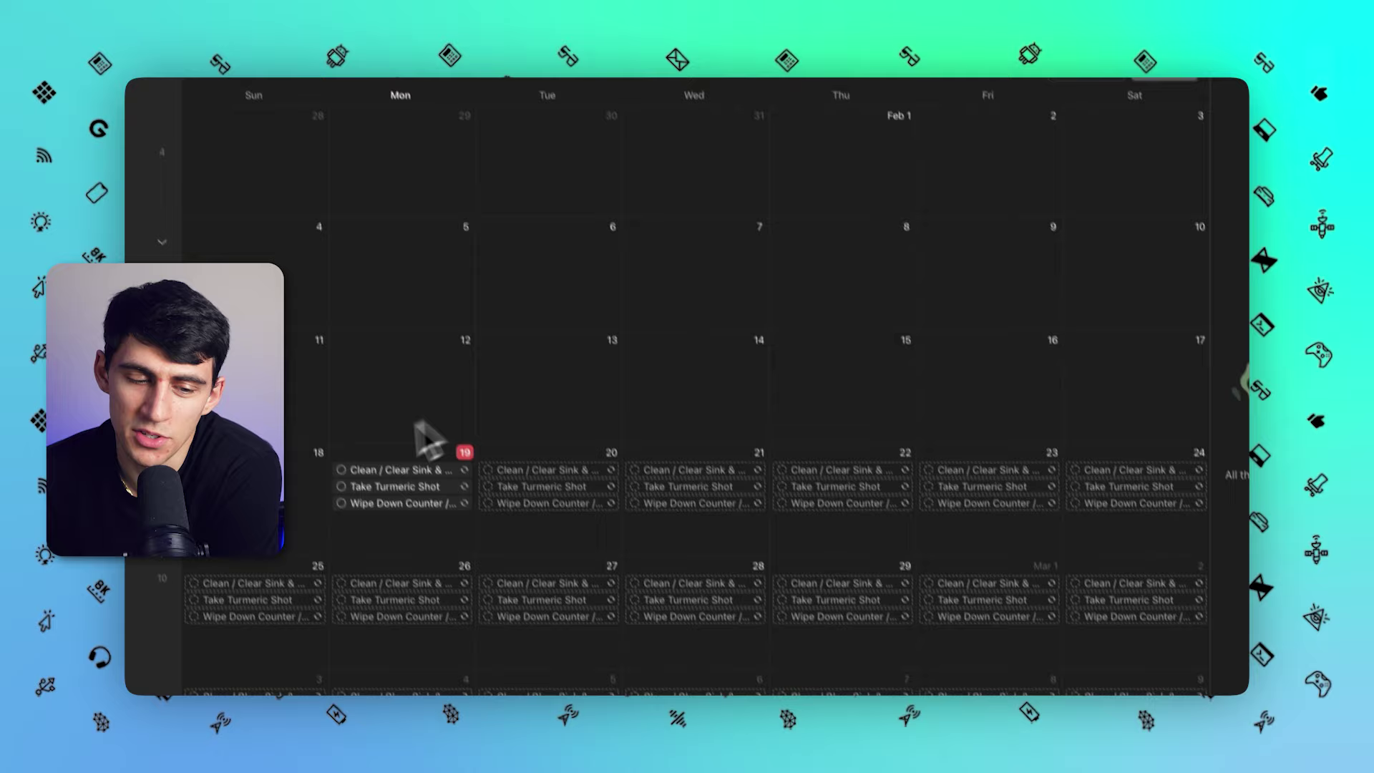
Open the "Clean / Clear Sink & Dishes" task, check its due date, and close it.
left_click(393, 510)
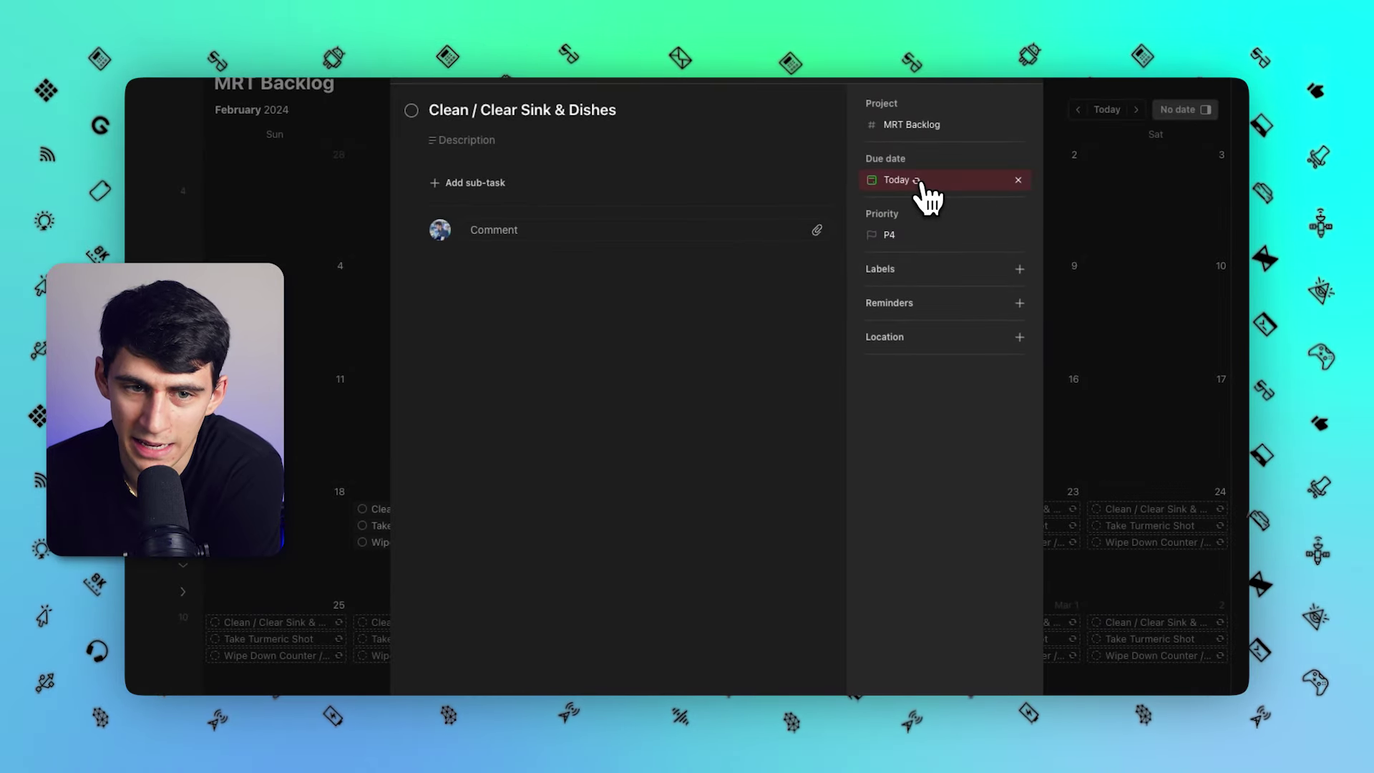
mouse_move(923, 185)
key("Escape")
Review the due date filter choices and examine future instances of the recurring tasks in the coming months.
left_click(997, 100)
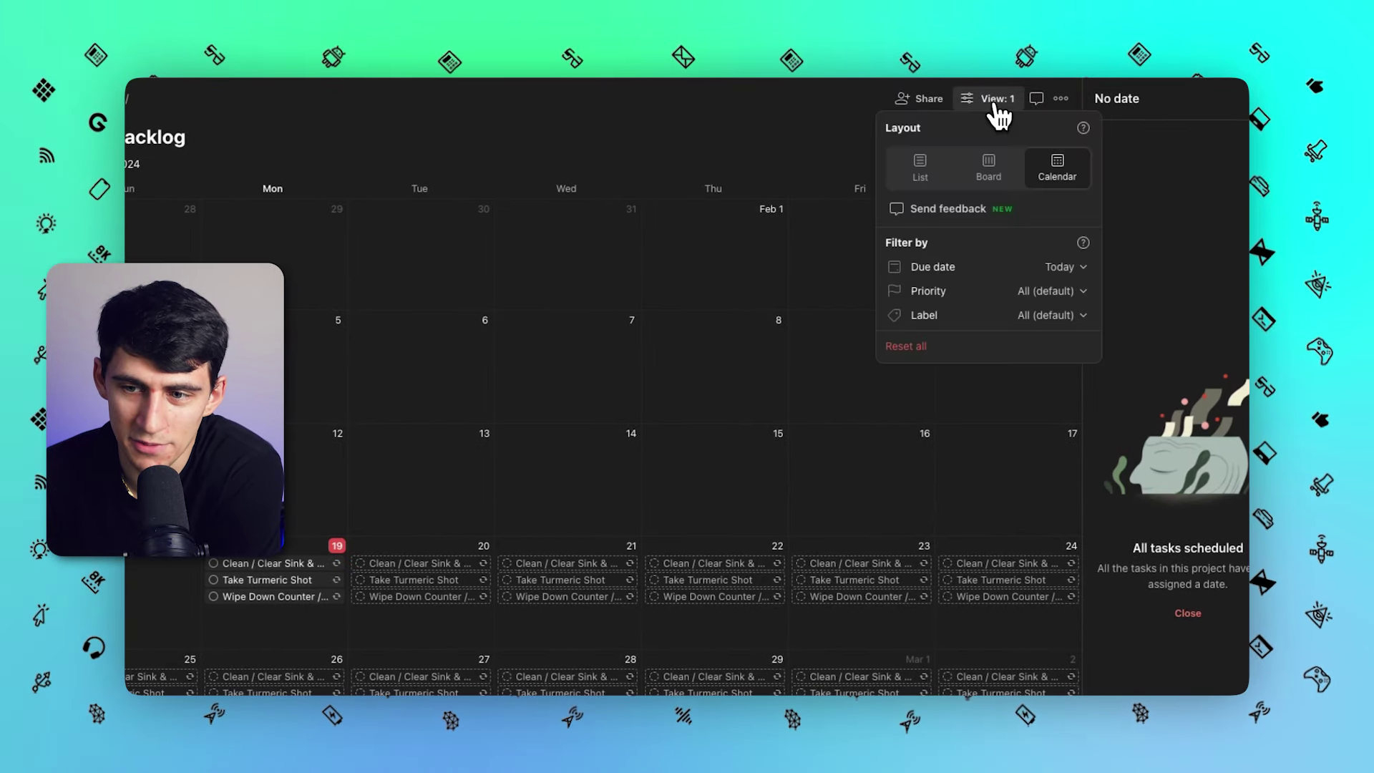
left_click(988, 266)
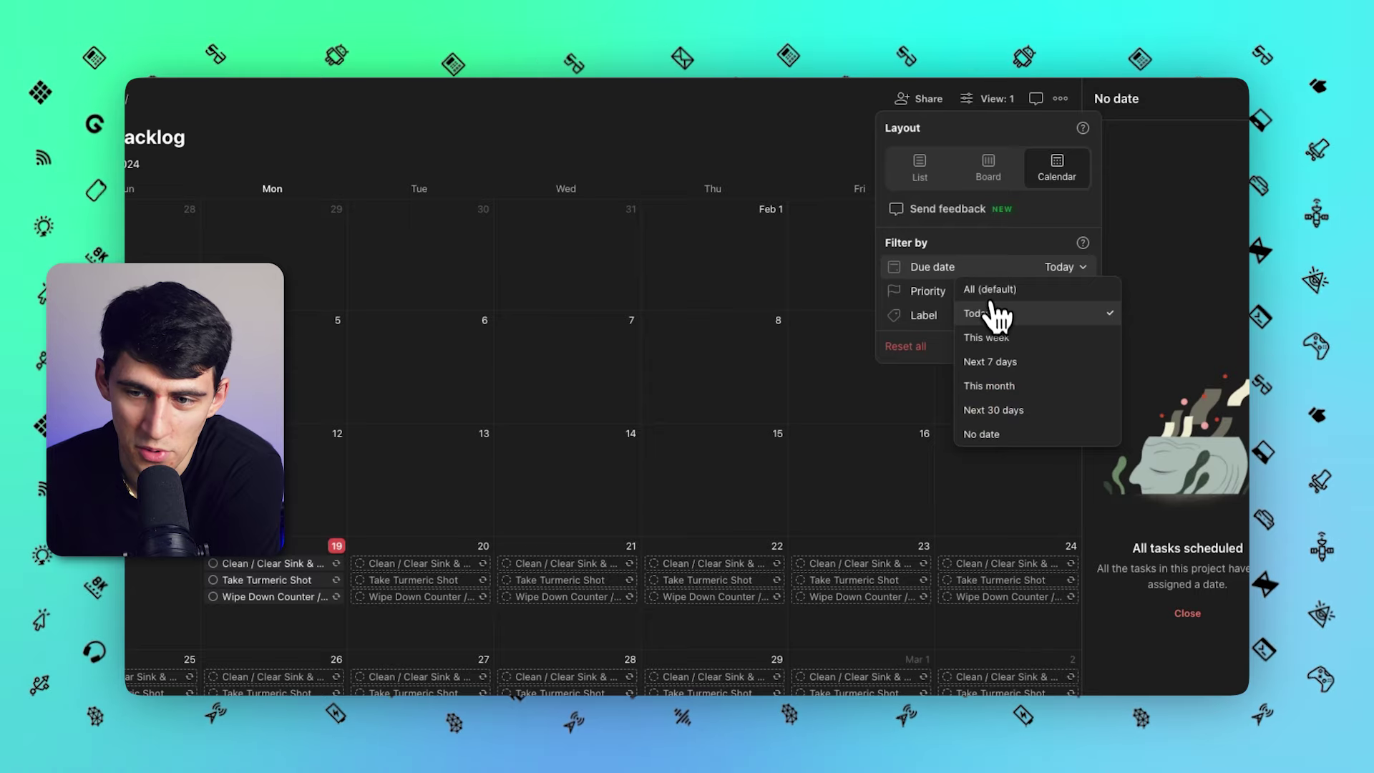
left_click(948, 374)
scroll(679, 351, "down", 3)
mouse_move(666, 361)
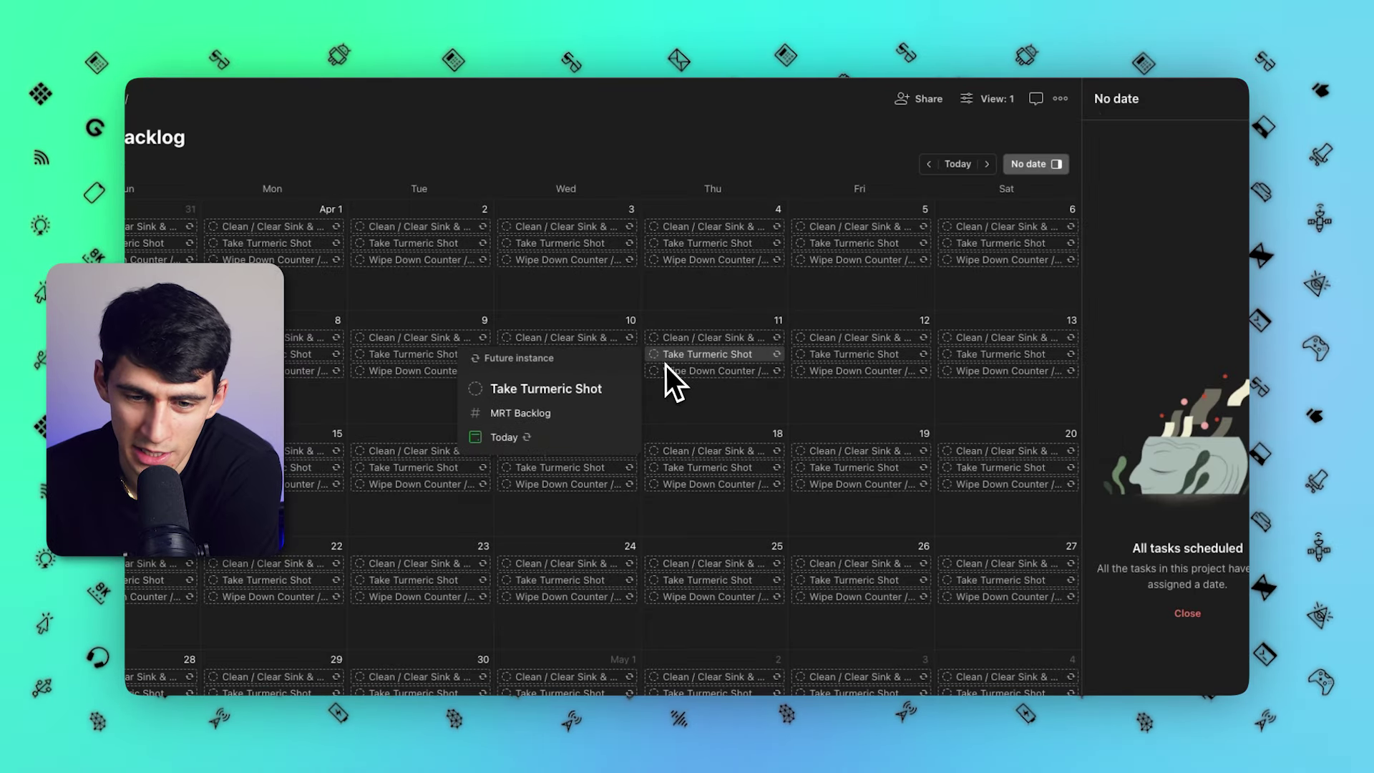
scroll(678, 340, "up", 10)
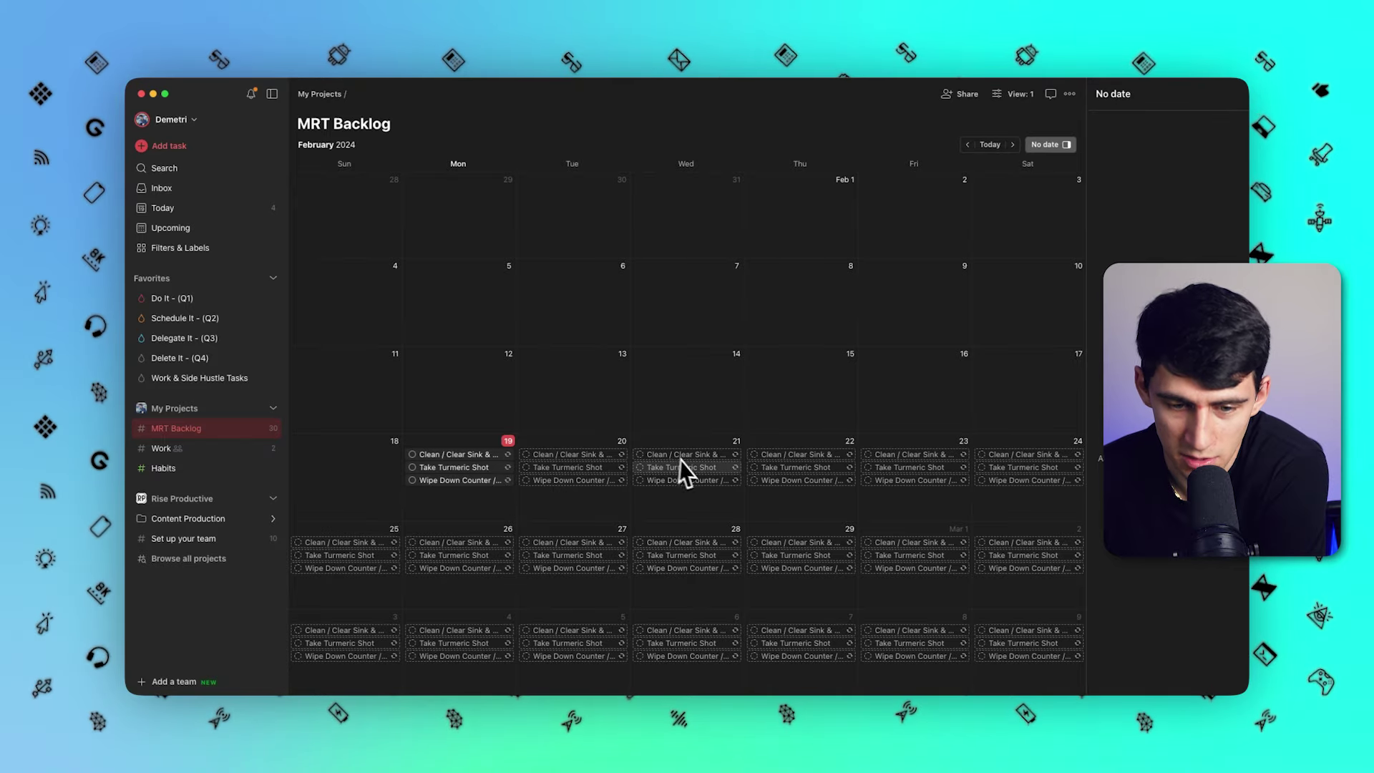
Review the due date, priority and label filters of the MRT Backlog calendar.
left_click(1013, 93)
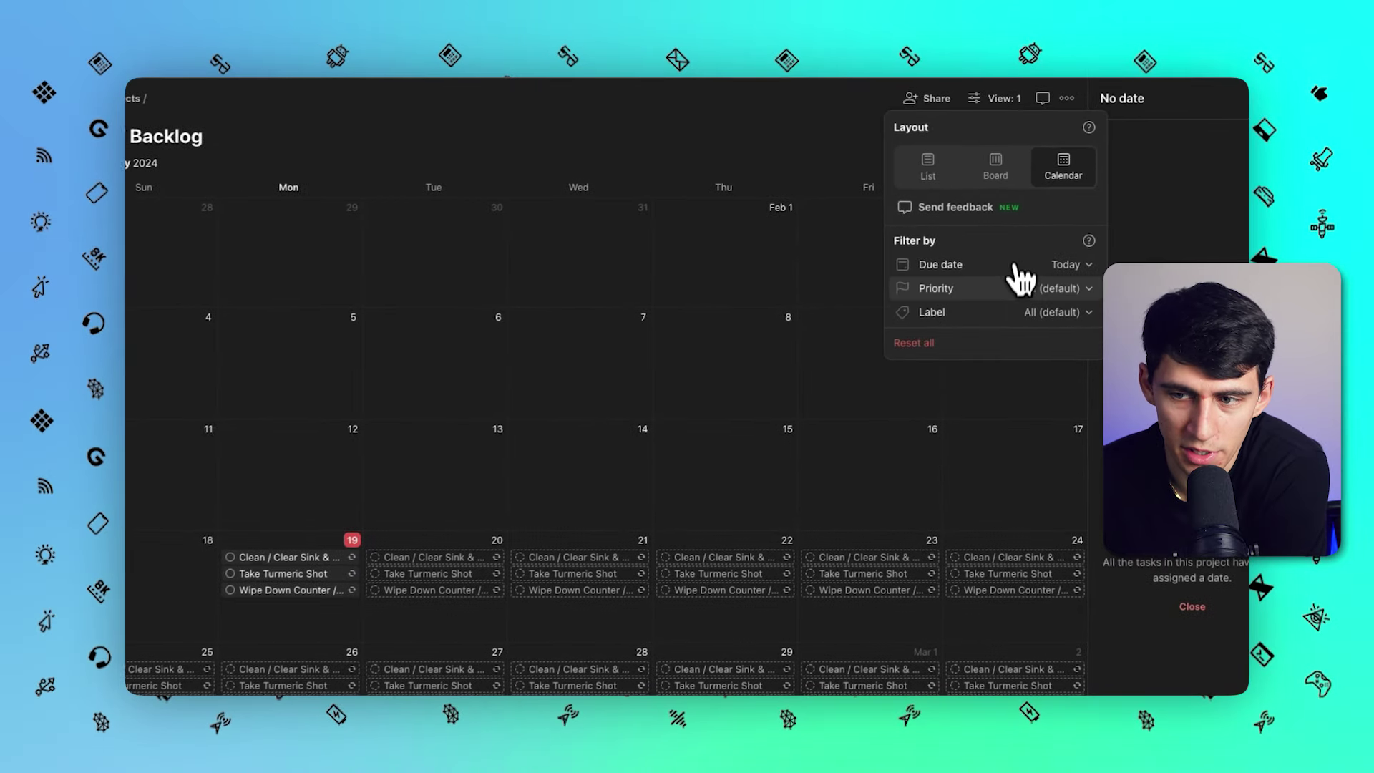
left_click(615, 427)
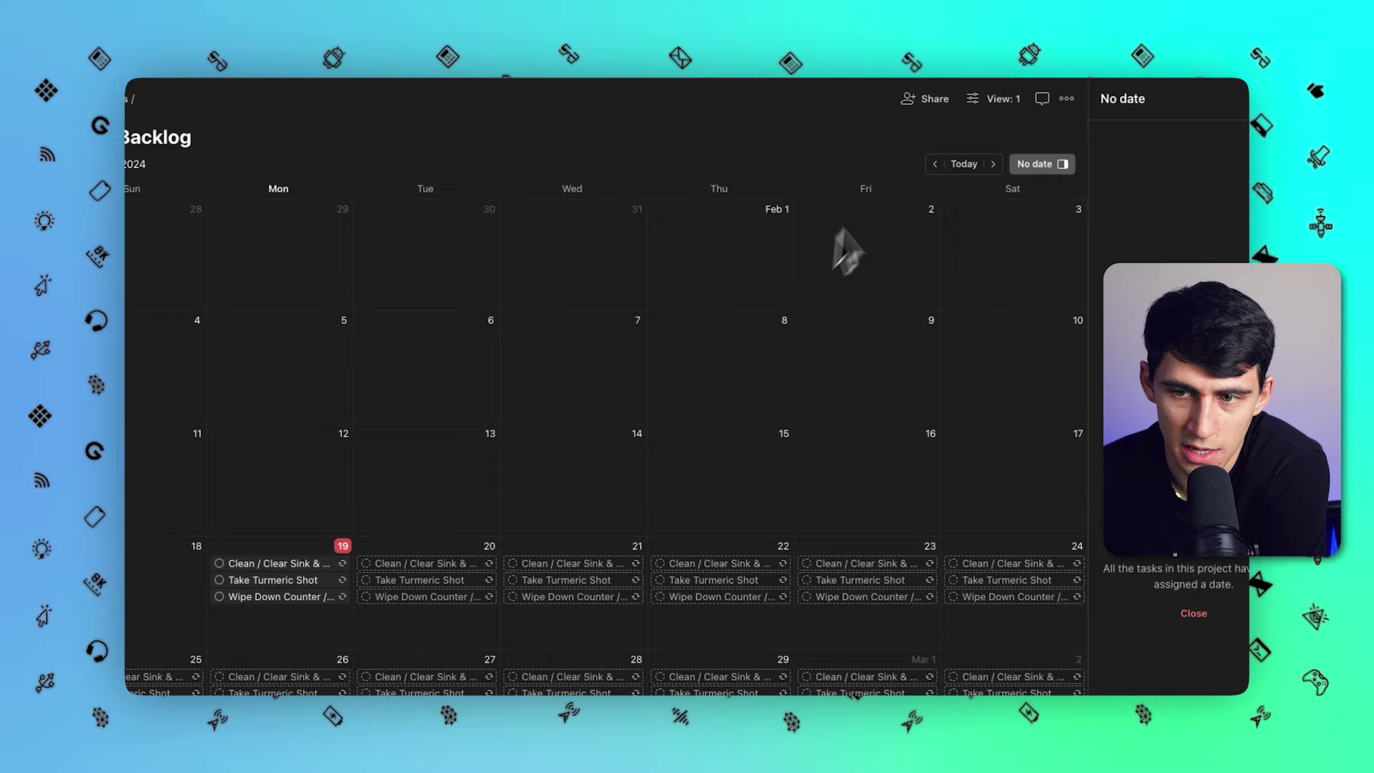
key("m")
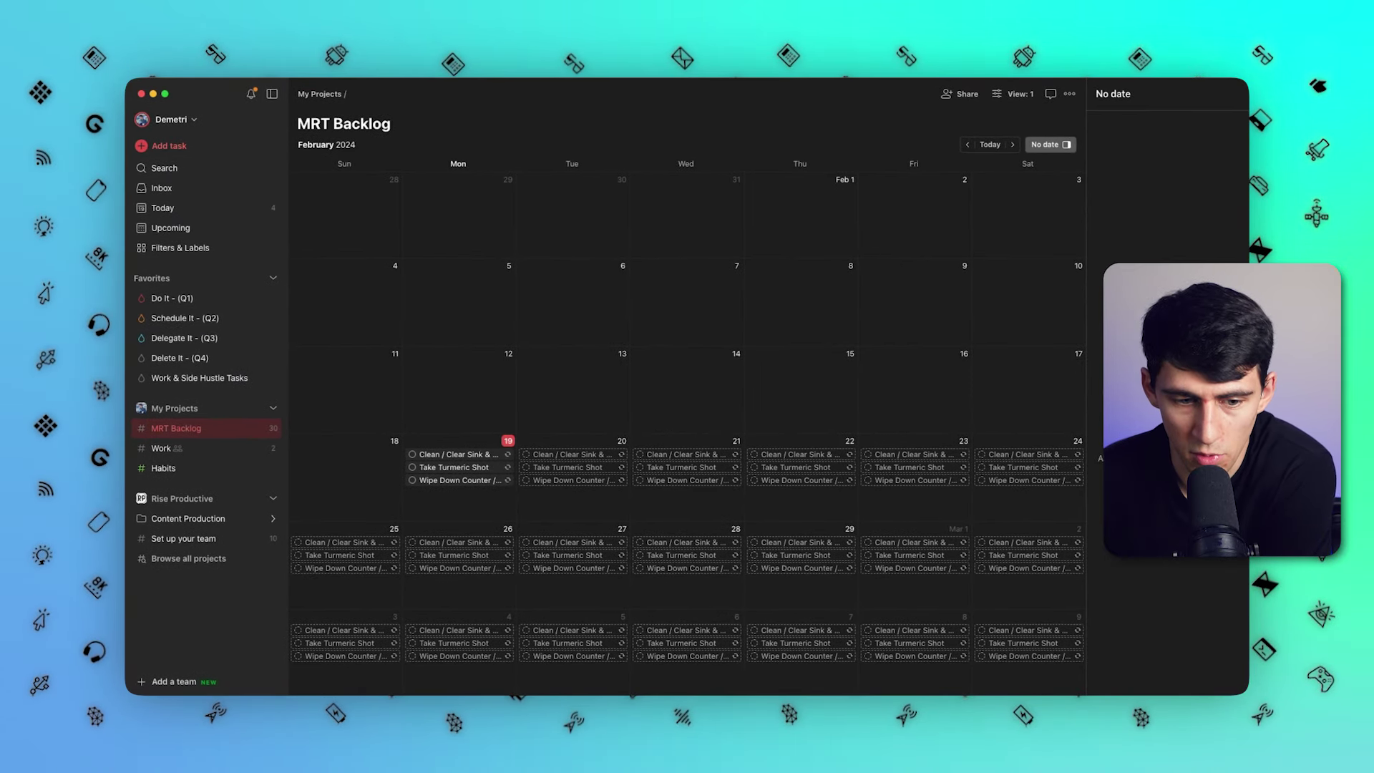
Browse the calendar through earlier and later months, and return to February 2024.
mouse_move(539, 473)
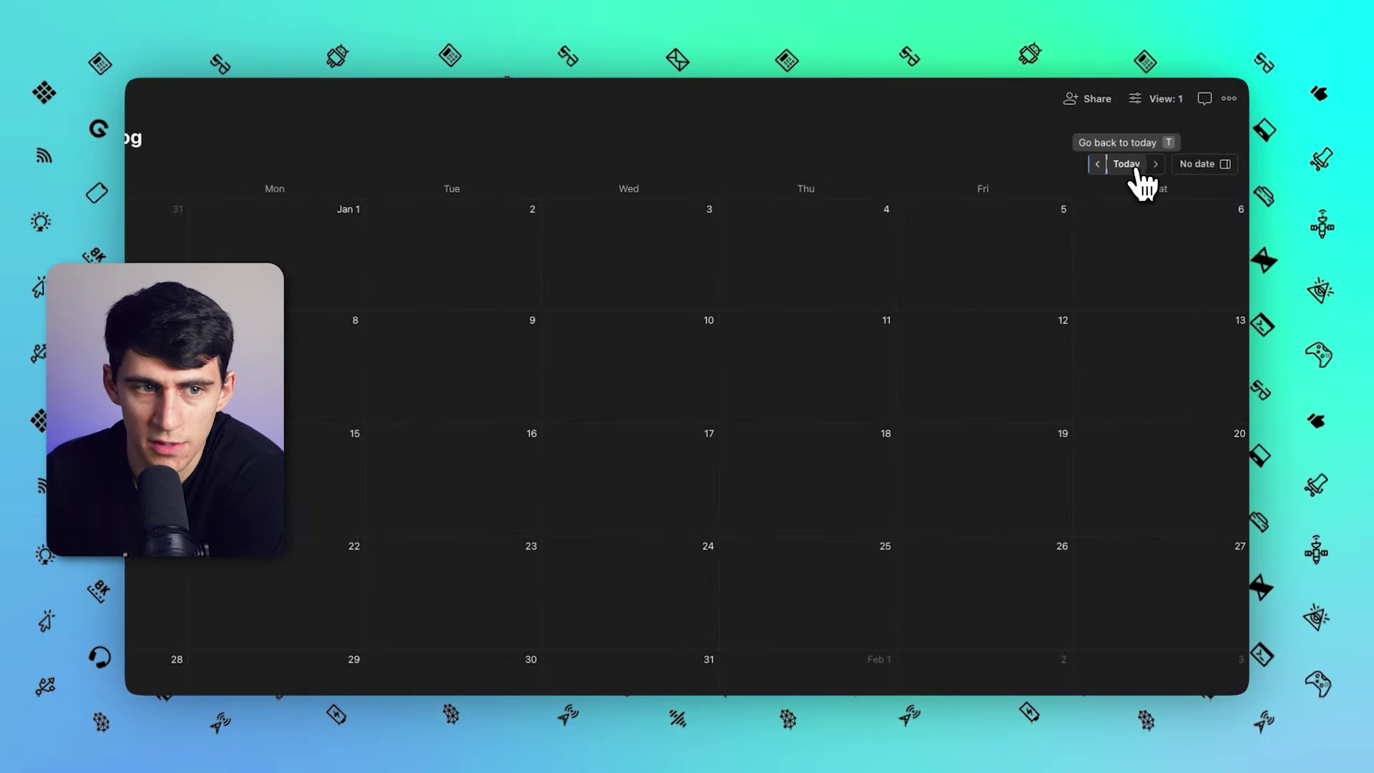
key("m")
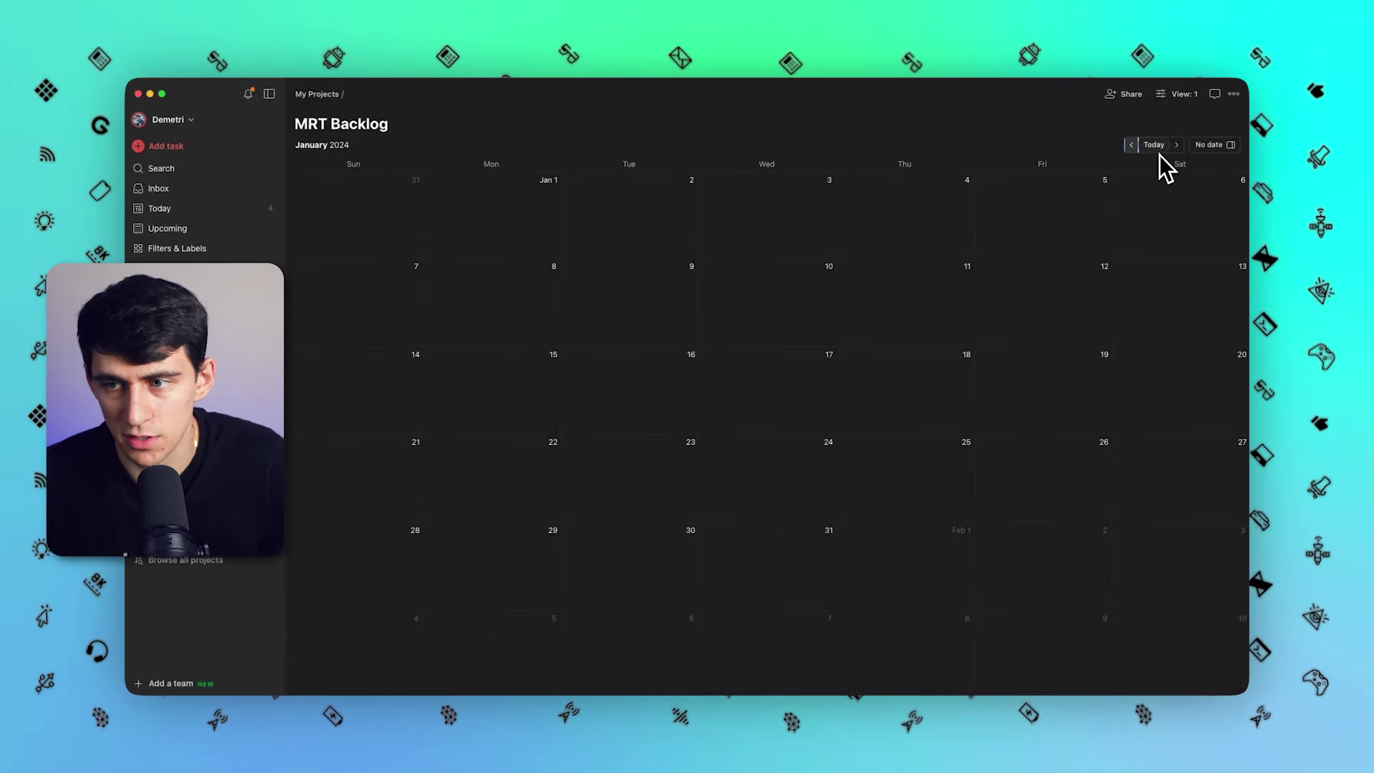
left_click(1176, 145)
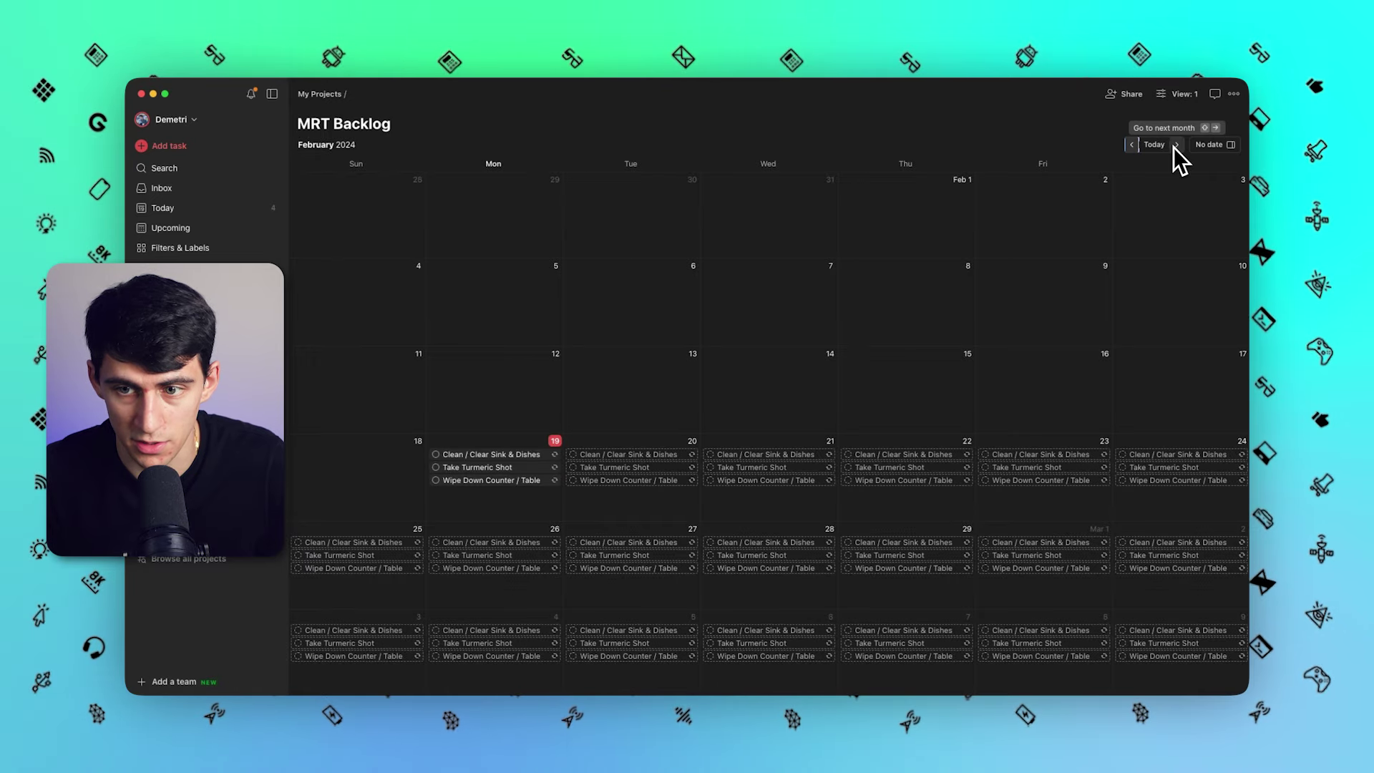
left_click(1176, 146)
left_click(1176, 146)
key("shift+Left")
key("shift+Left")
key("shift+Left")
key("shift+Left")
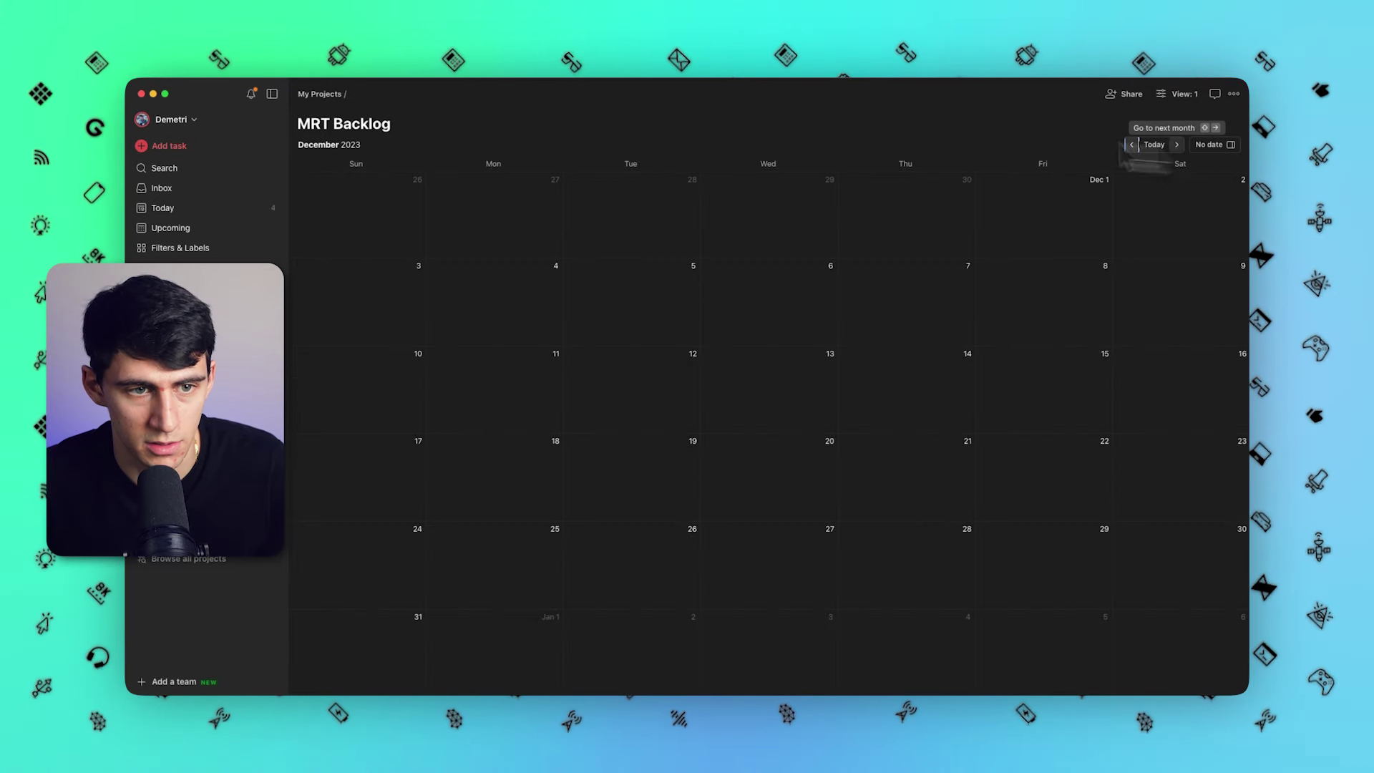
key("shift+Right")
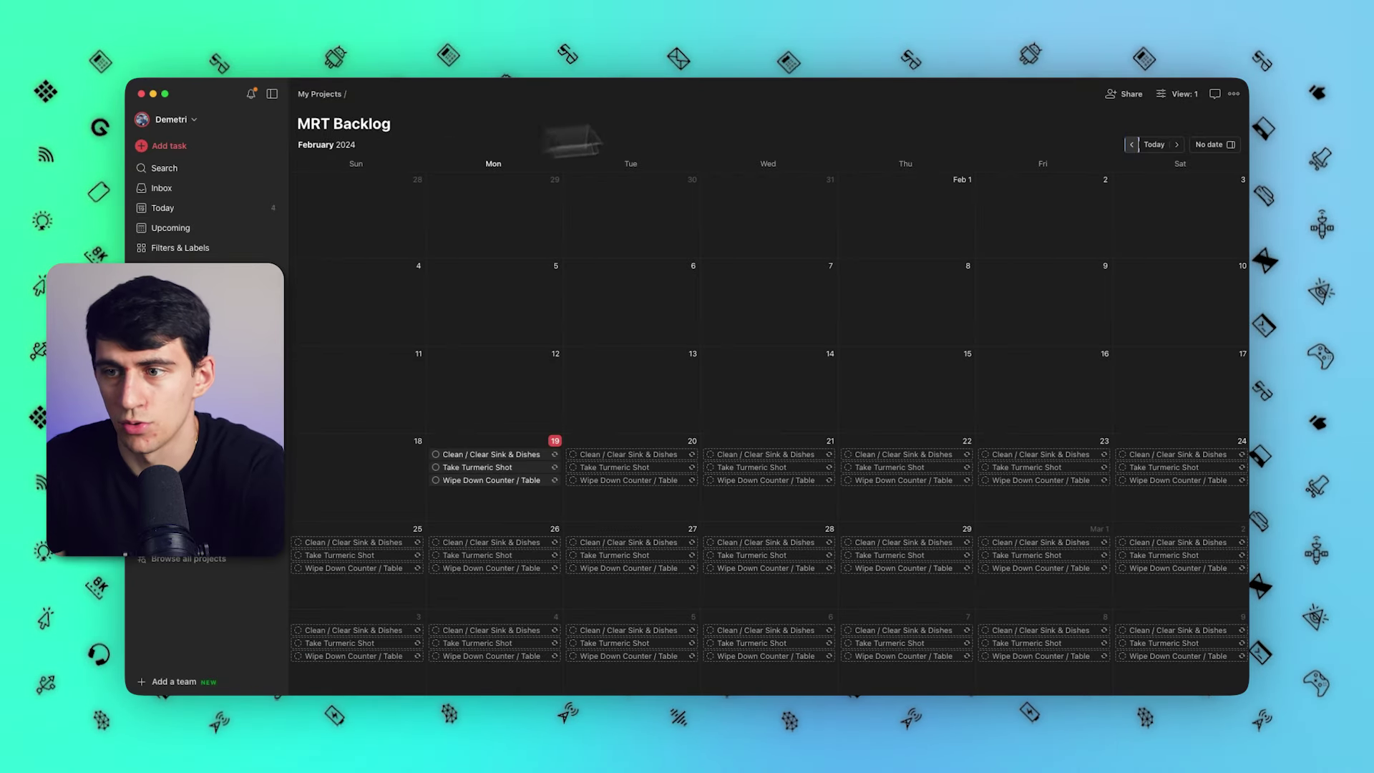
Check the priority filter choices and switch the MRT Backlog project to the List layout.
left_click(1178, 93)
left_click(1174, 245)
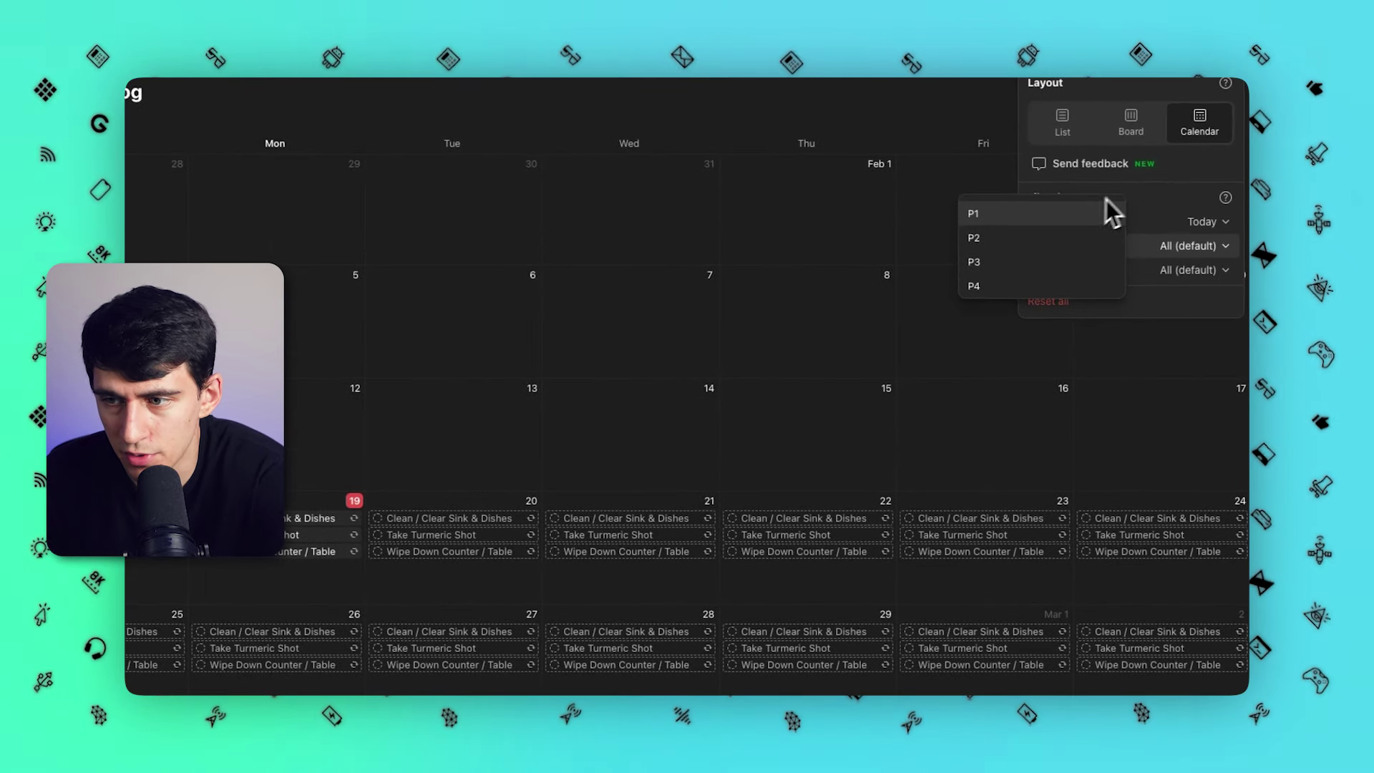
left_click(1105, 194)
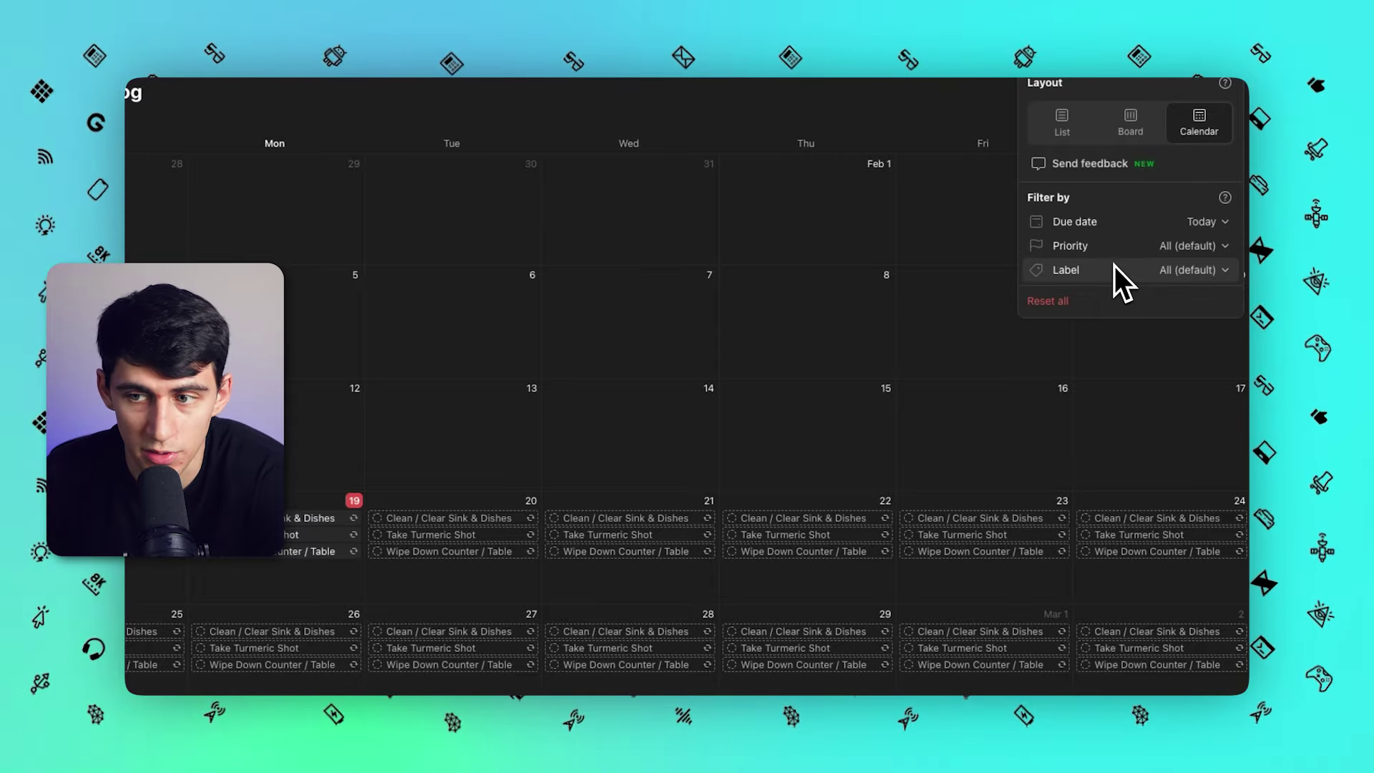
left_click(1077, 126)
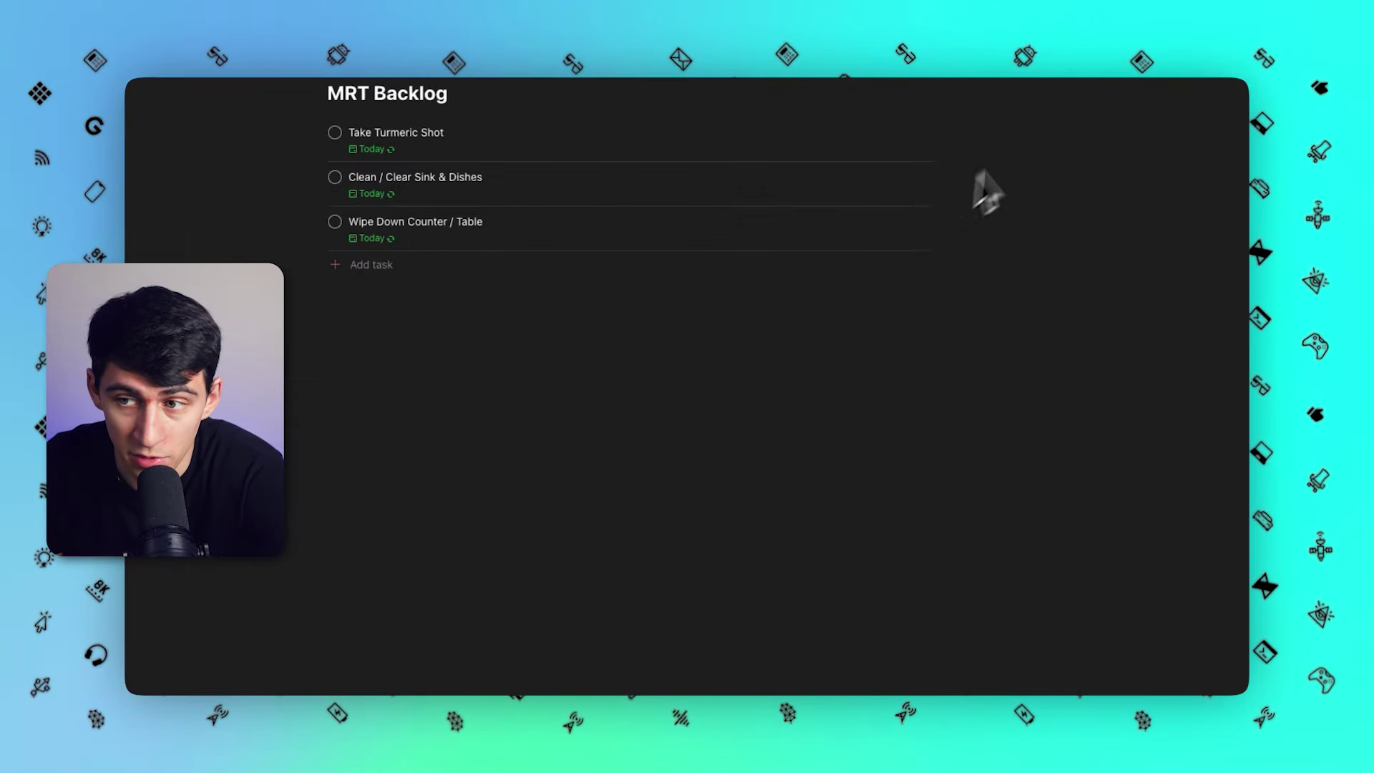
Switch the MRT Backlog project to the Calendar layout and complete today's Take Turmeric Shot task.
left_click(1174, 96)
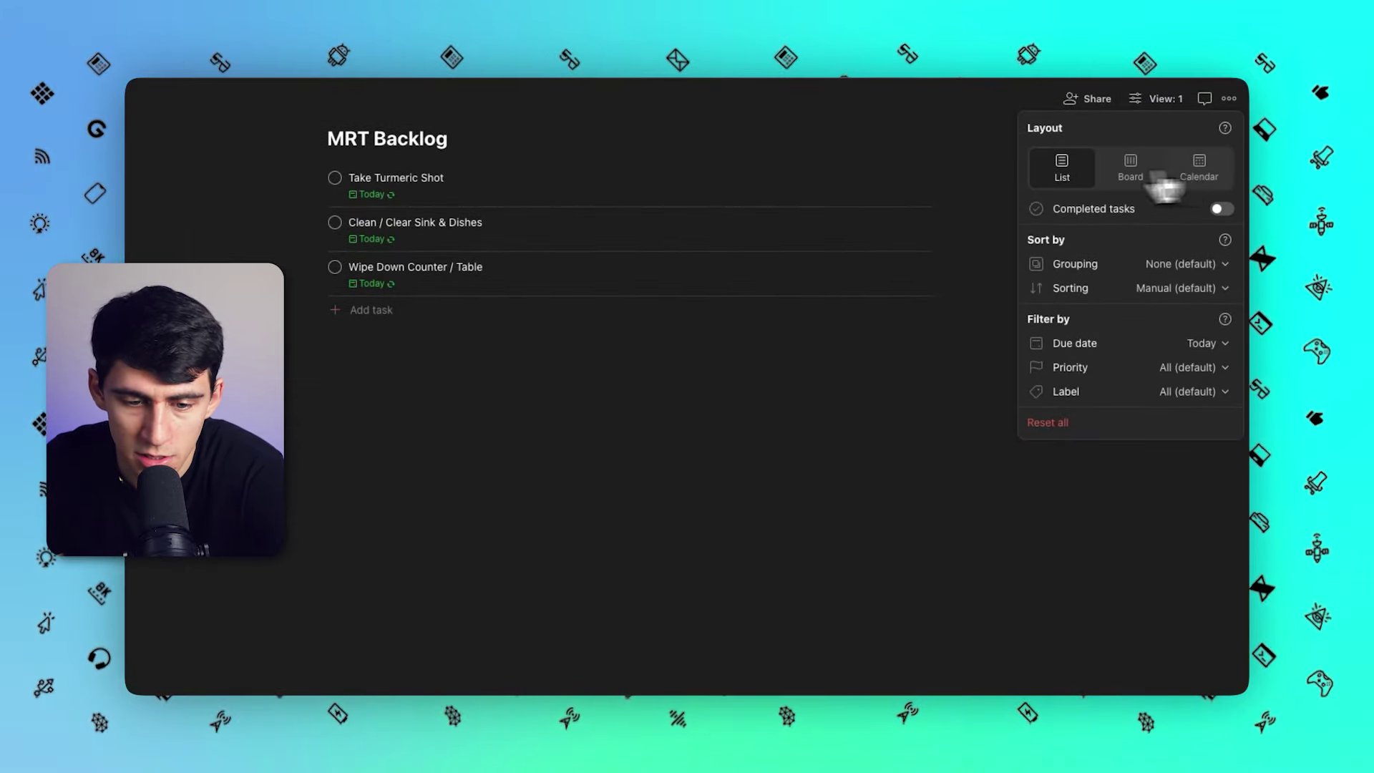
left_click(1195, 168)
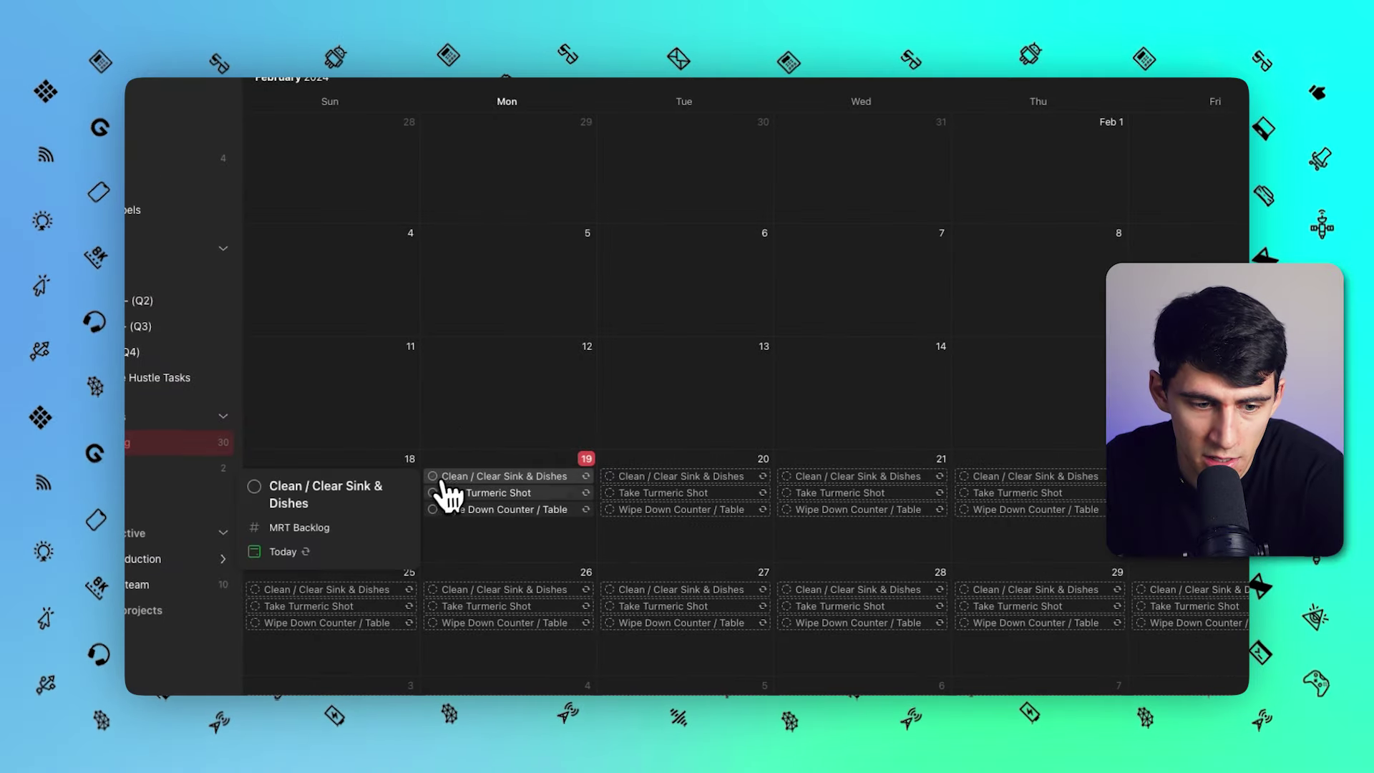
left_click(433, 492)
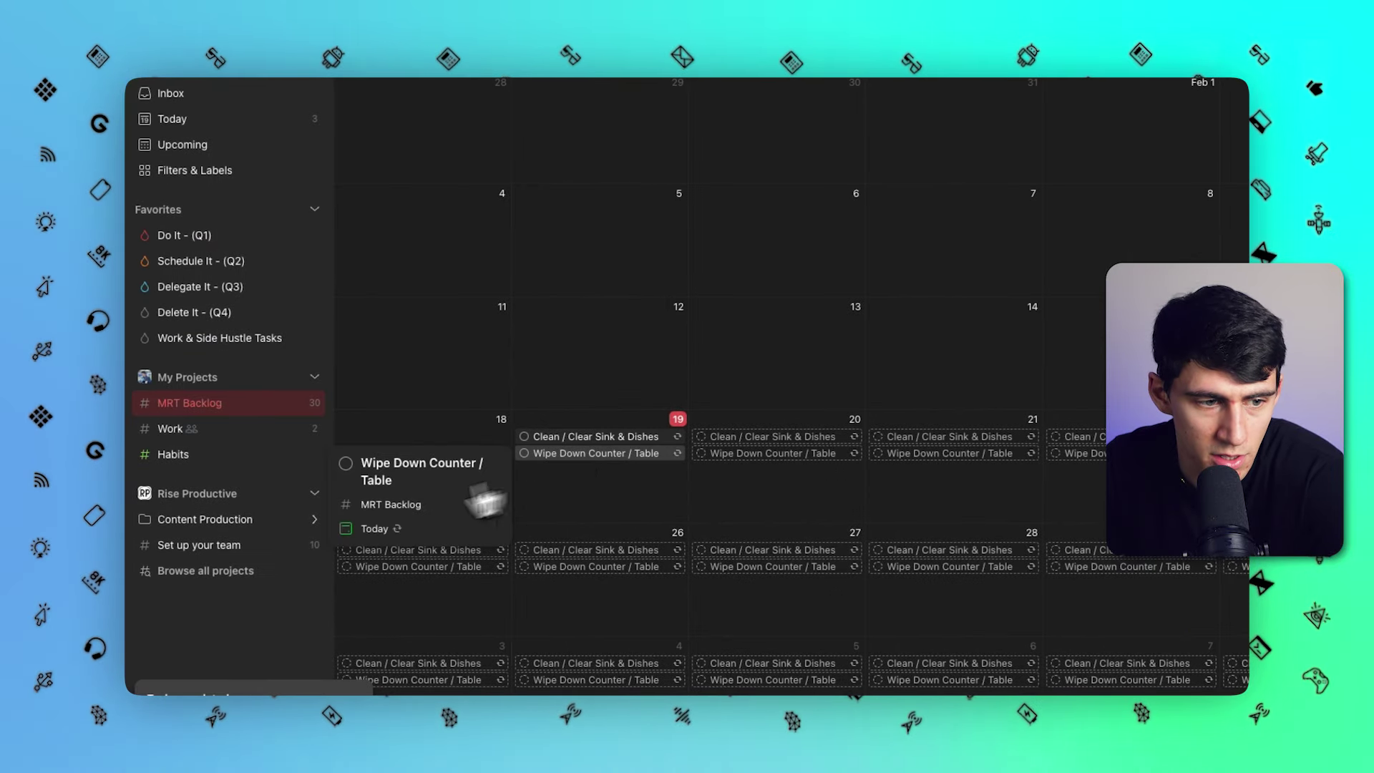
Set the Do It - (Q1) favorite filter to the Calendar layout and look through the other favorite filters.
left_click(207, 235)
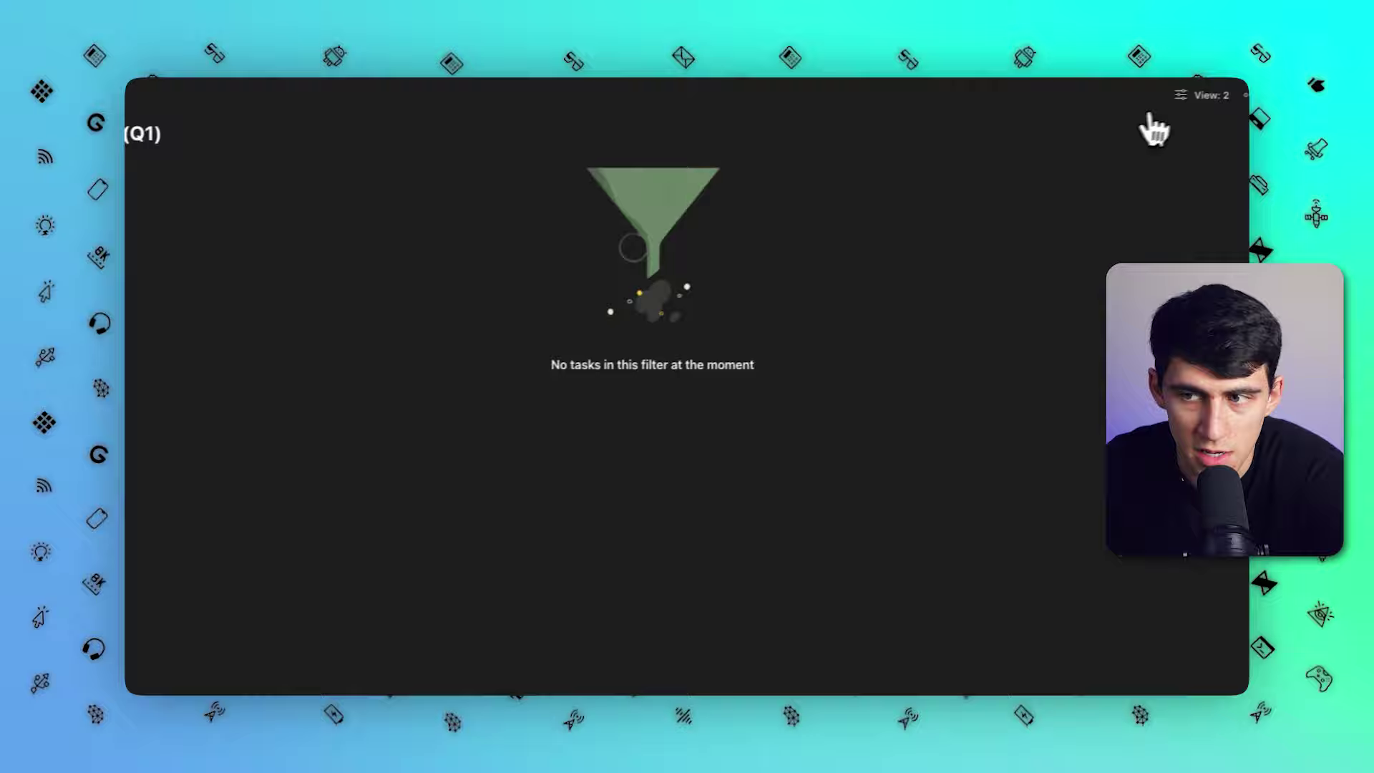
left_click(1192, 97)
left_click(1180, 168)
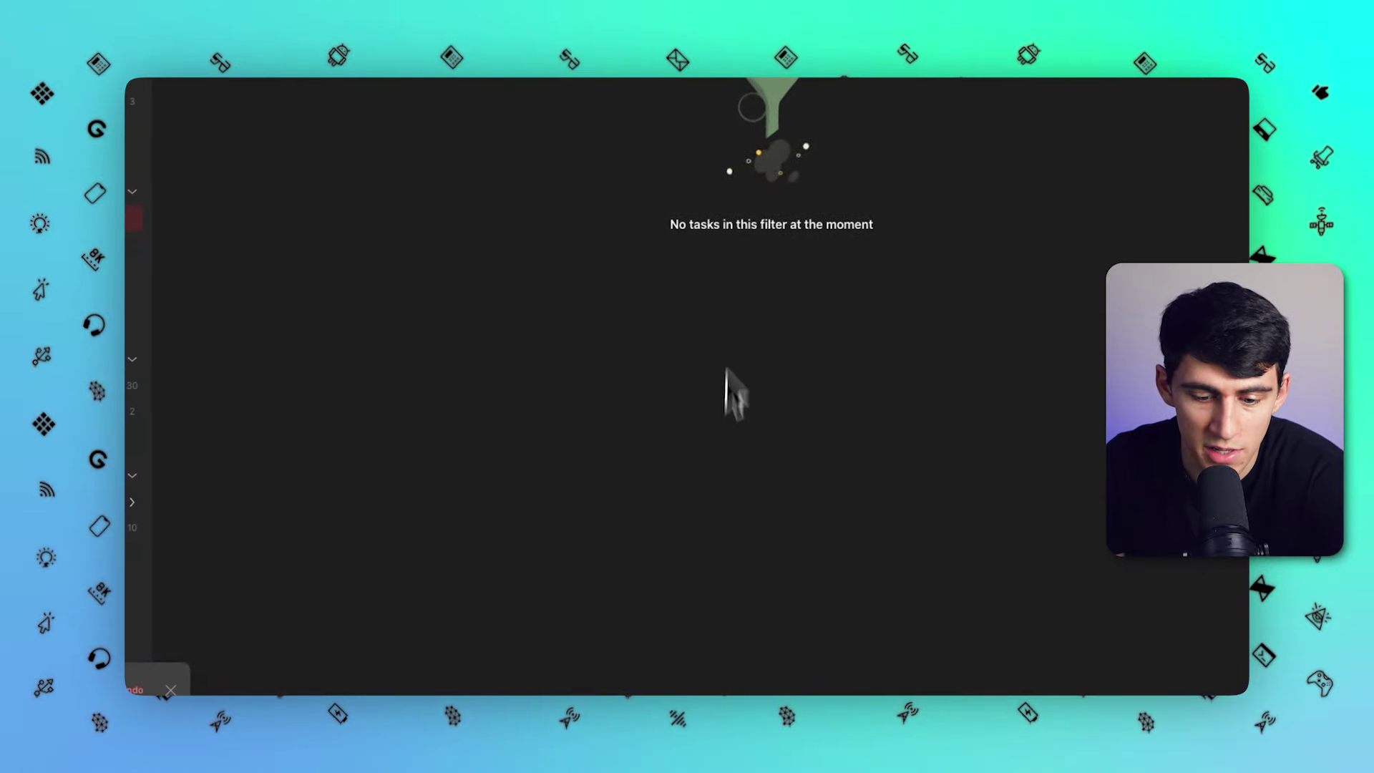
left_click(252, 393)
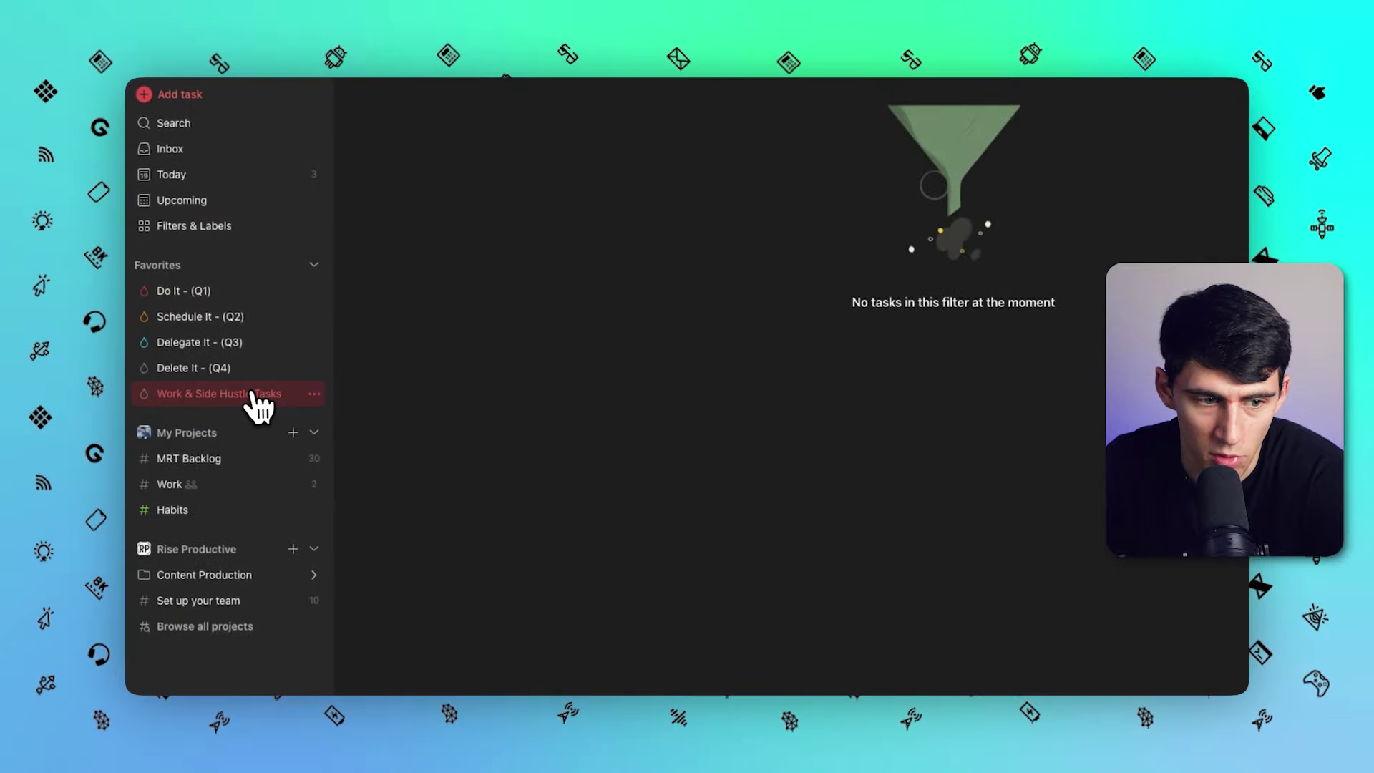
left_click(240, 369)
Replace the query of the Do It - (Q1) filter with one for the Work project's tasks and save the filter.
left_click(312, 290)
left_click(315, 292)
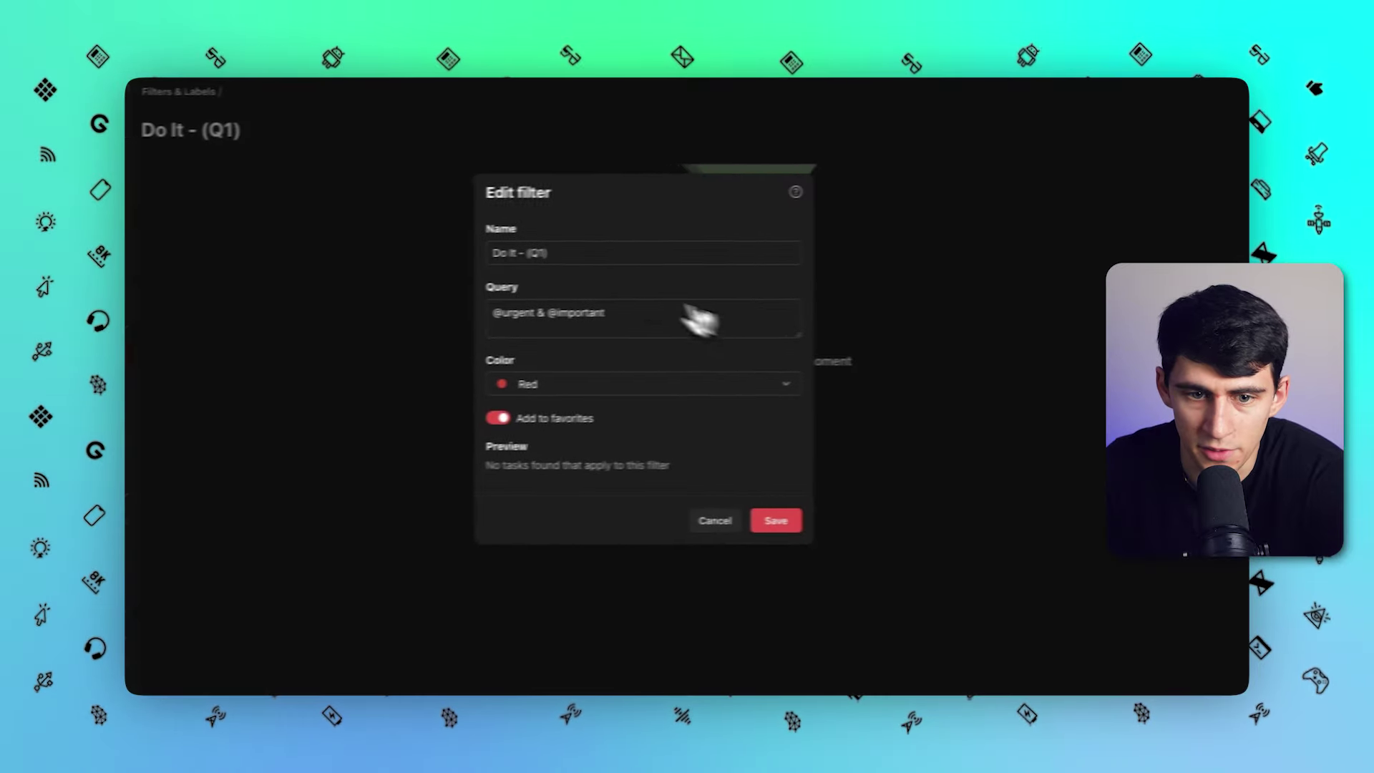
left_click_drag(678, 281, 561, 270)
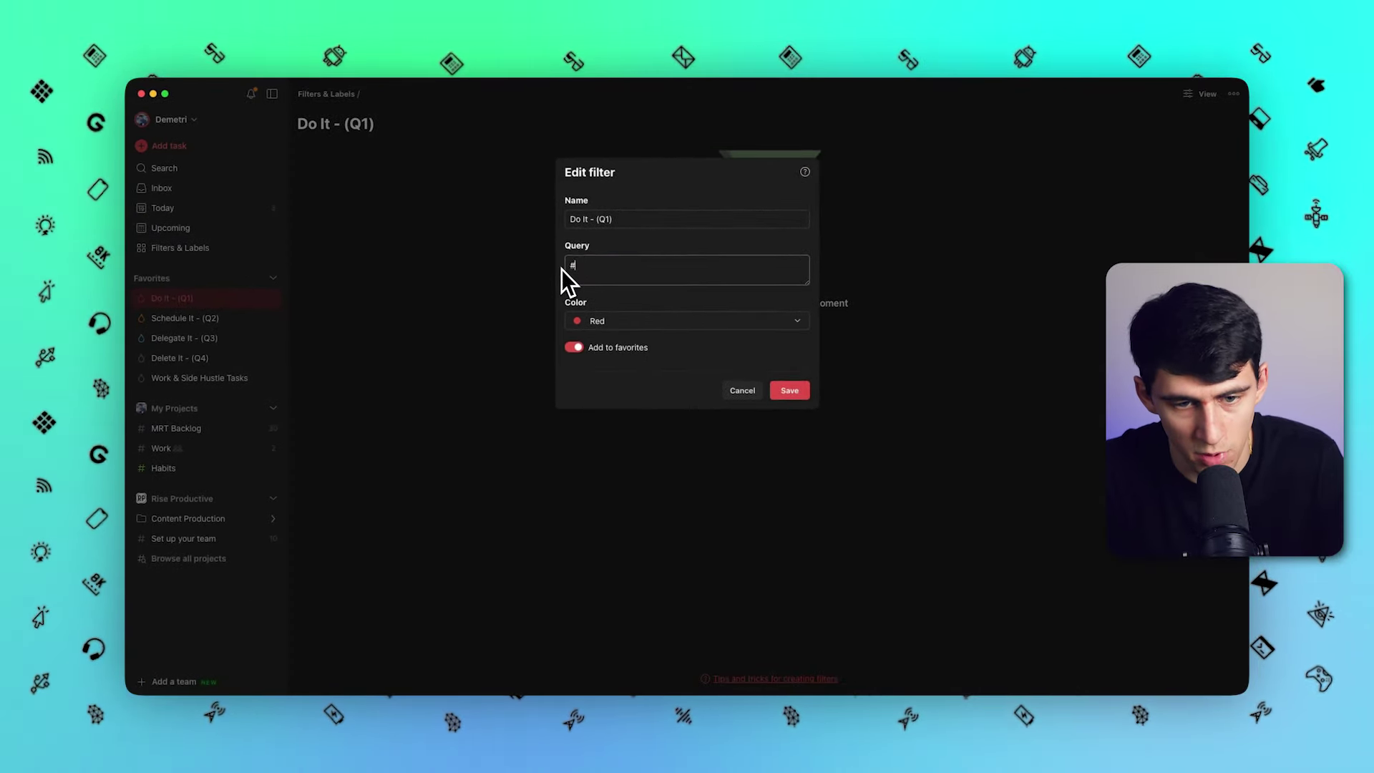
type("#mrt")
left_click(790, 427)
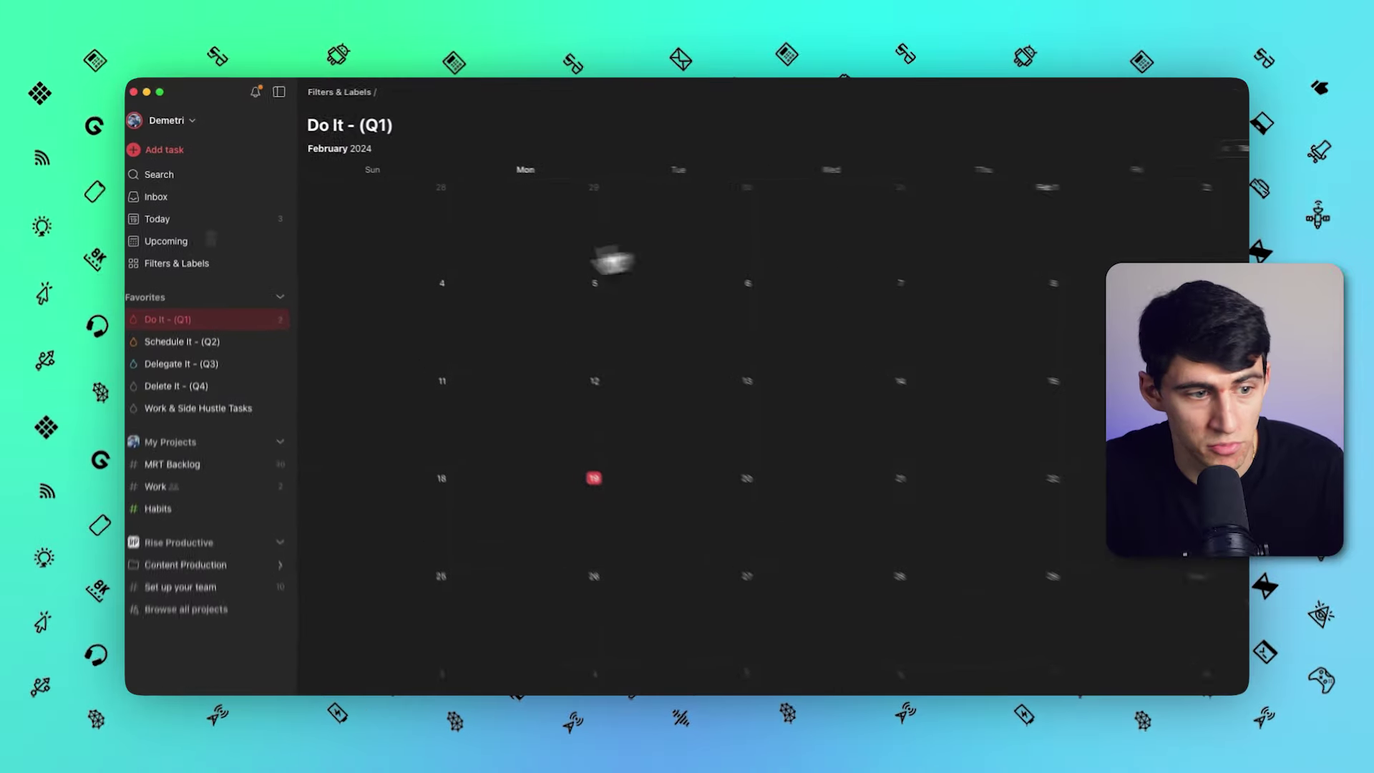
Check the Work project's undated tasks and return to the Do It - (Q1) filter.
left_click(178, 470)
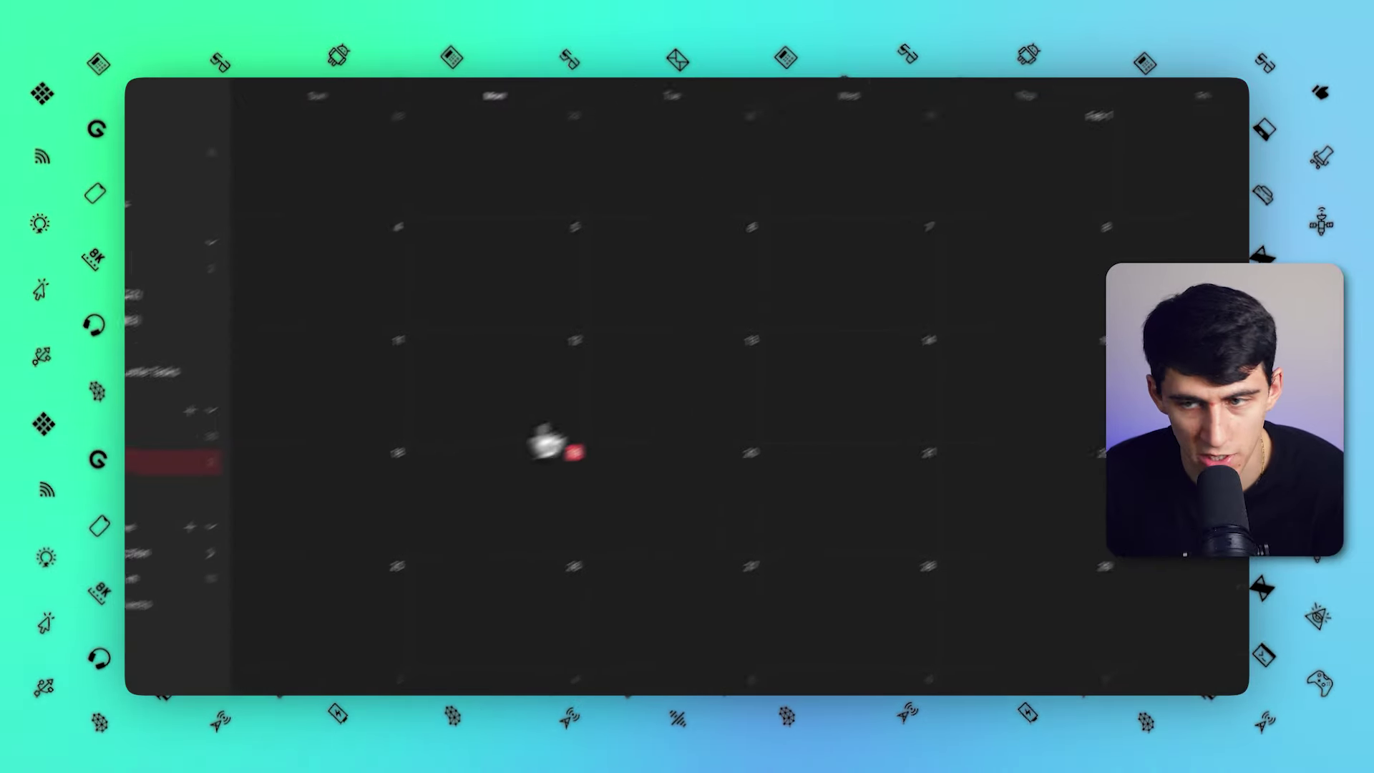
left_click(1196, 160)
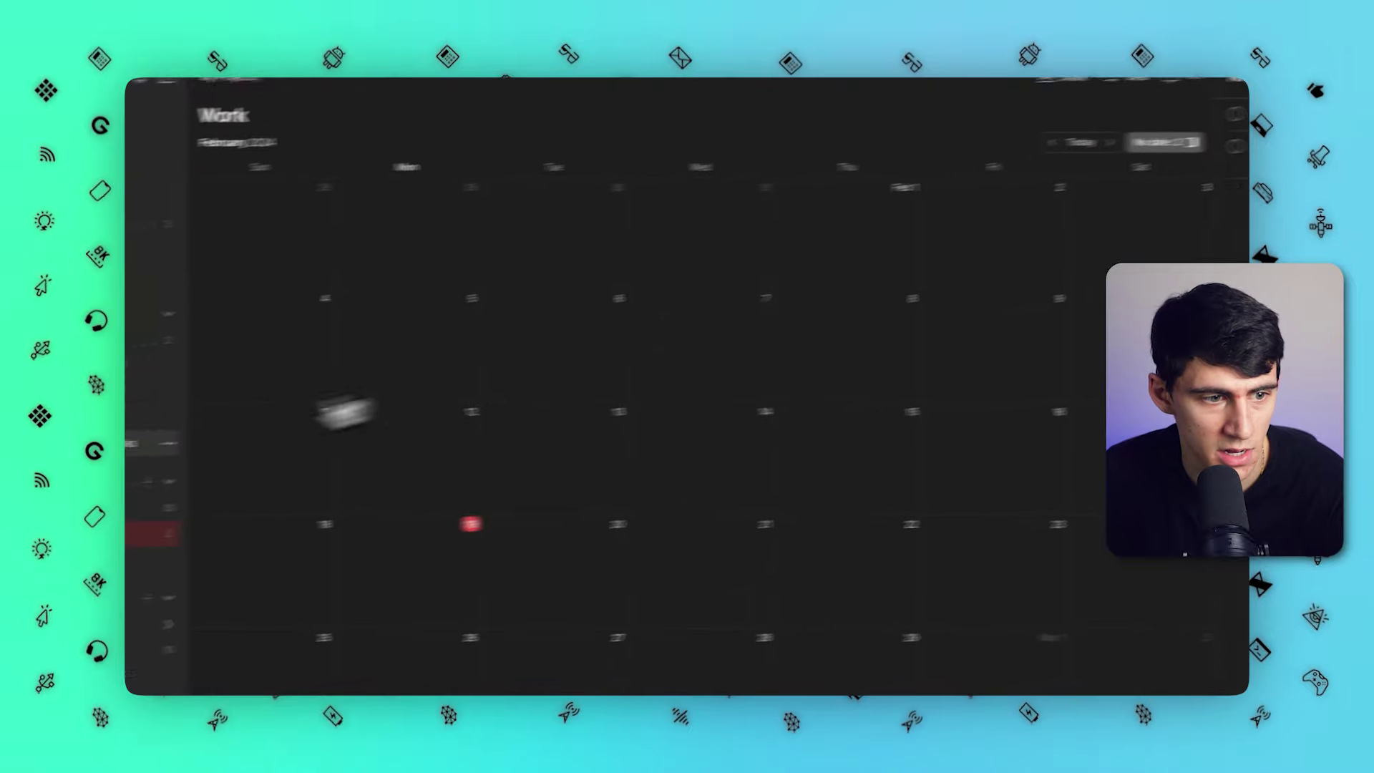
left_click(154, 336)
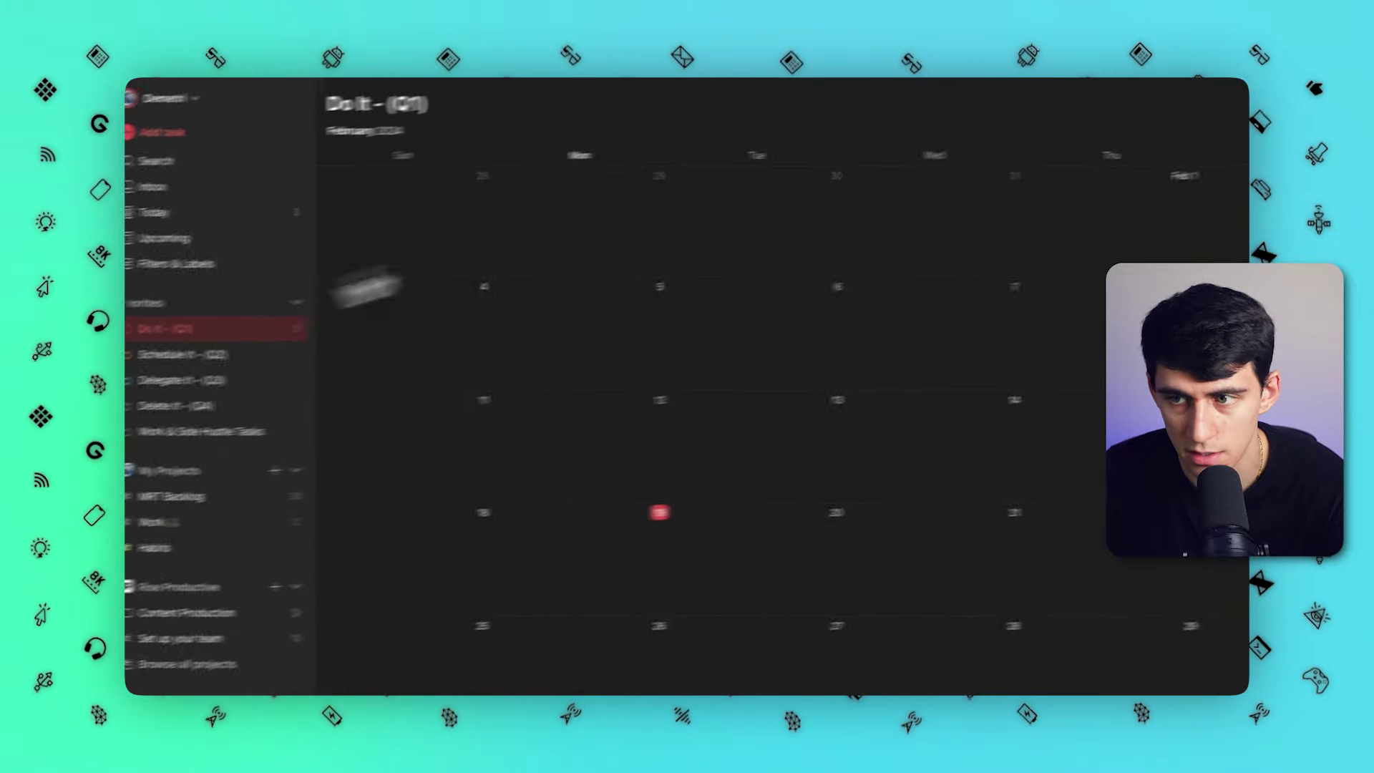
Schedule the undated tasks work example for February 19 and make another task for February 21, and check the latter's quick actions.
left_click_drag(1120, 143, 283, 566)
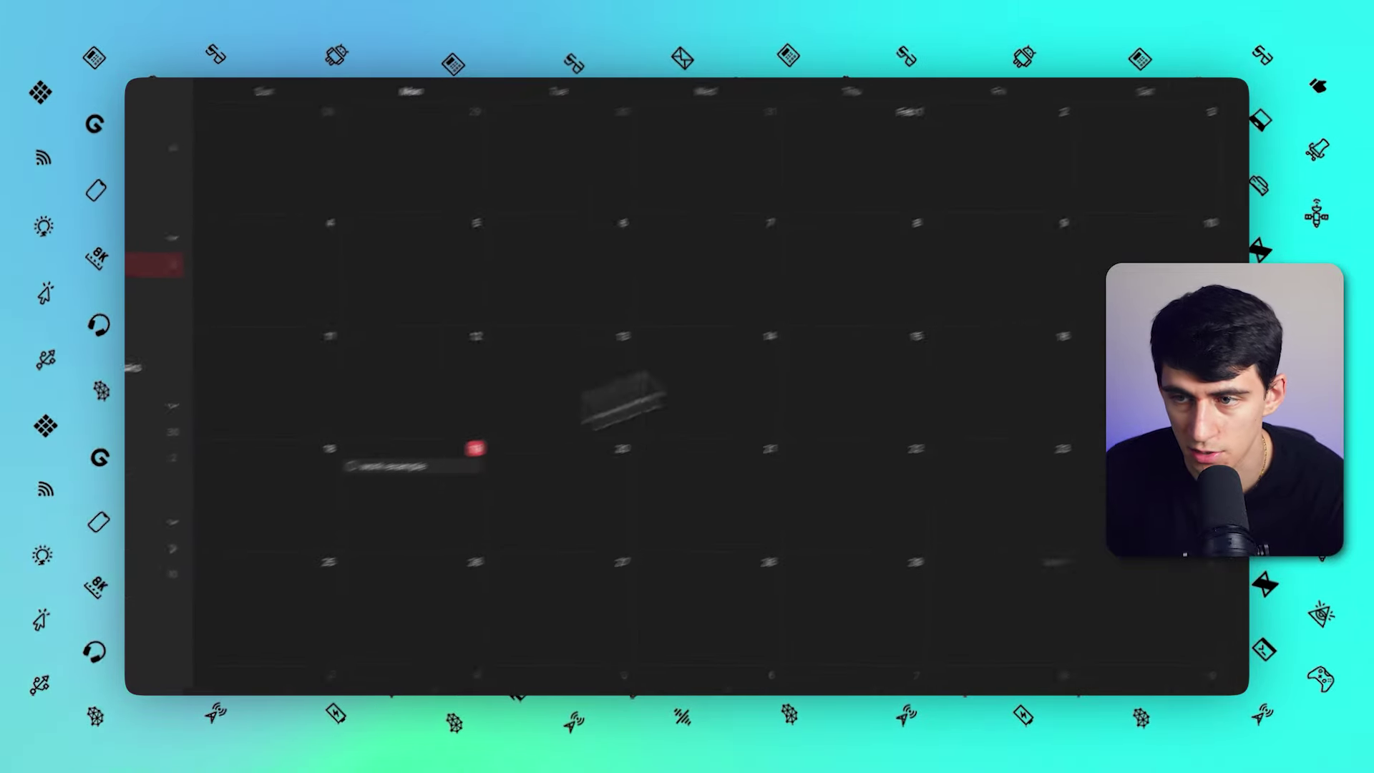
left_click_drag(1043, 175, 501, 569)
right_click(612, 473)
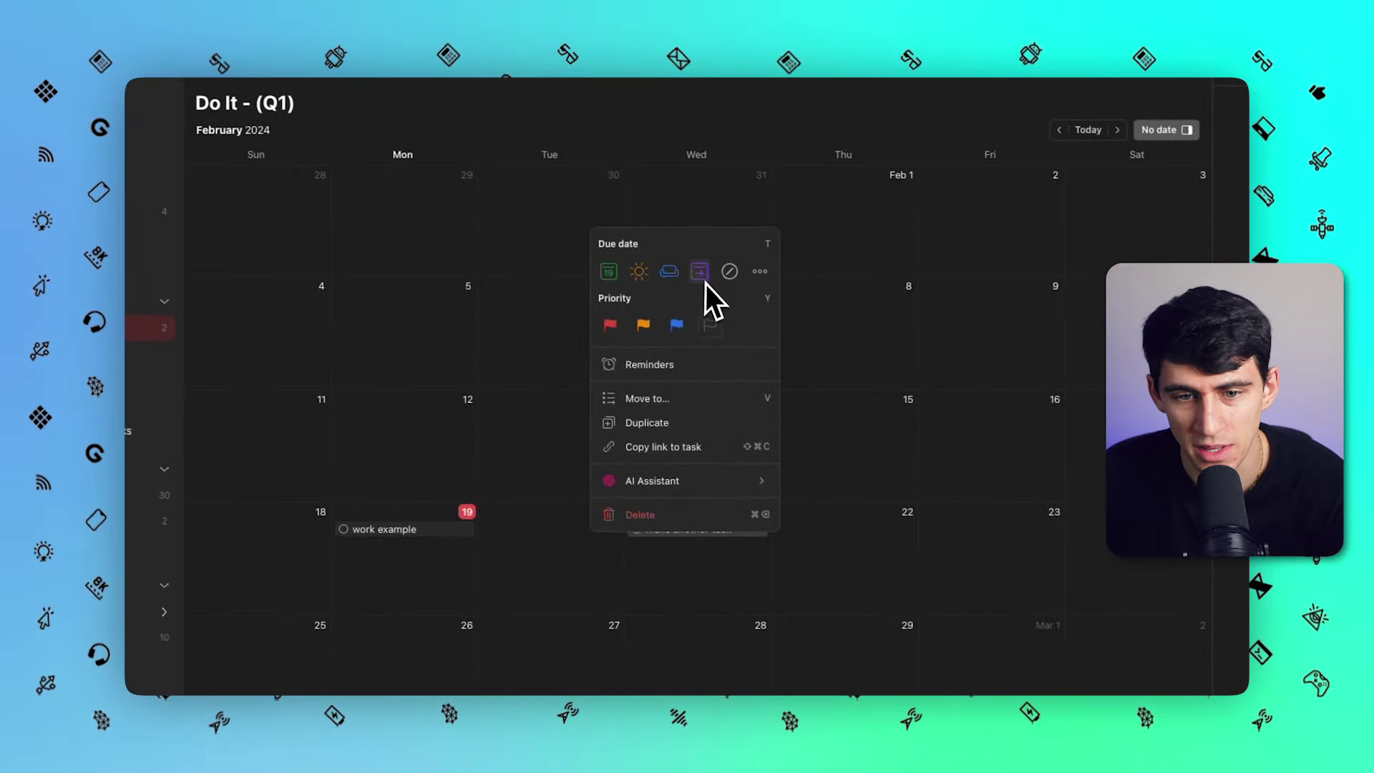
mouse_move(660, 472)
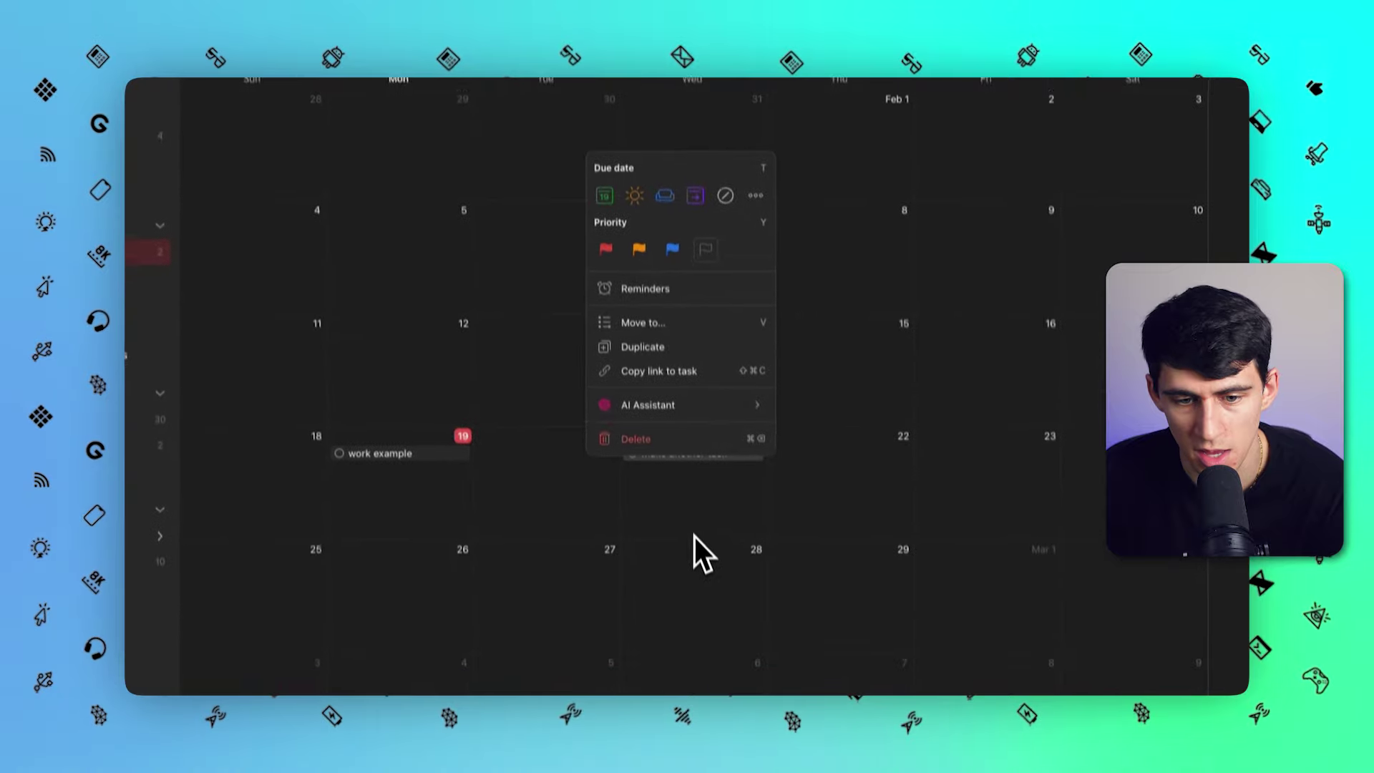
left_click(684, 593)
Remove the due date from make another task by setting it to No Date.
right_click(657, 496)
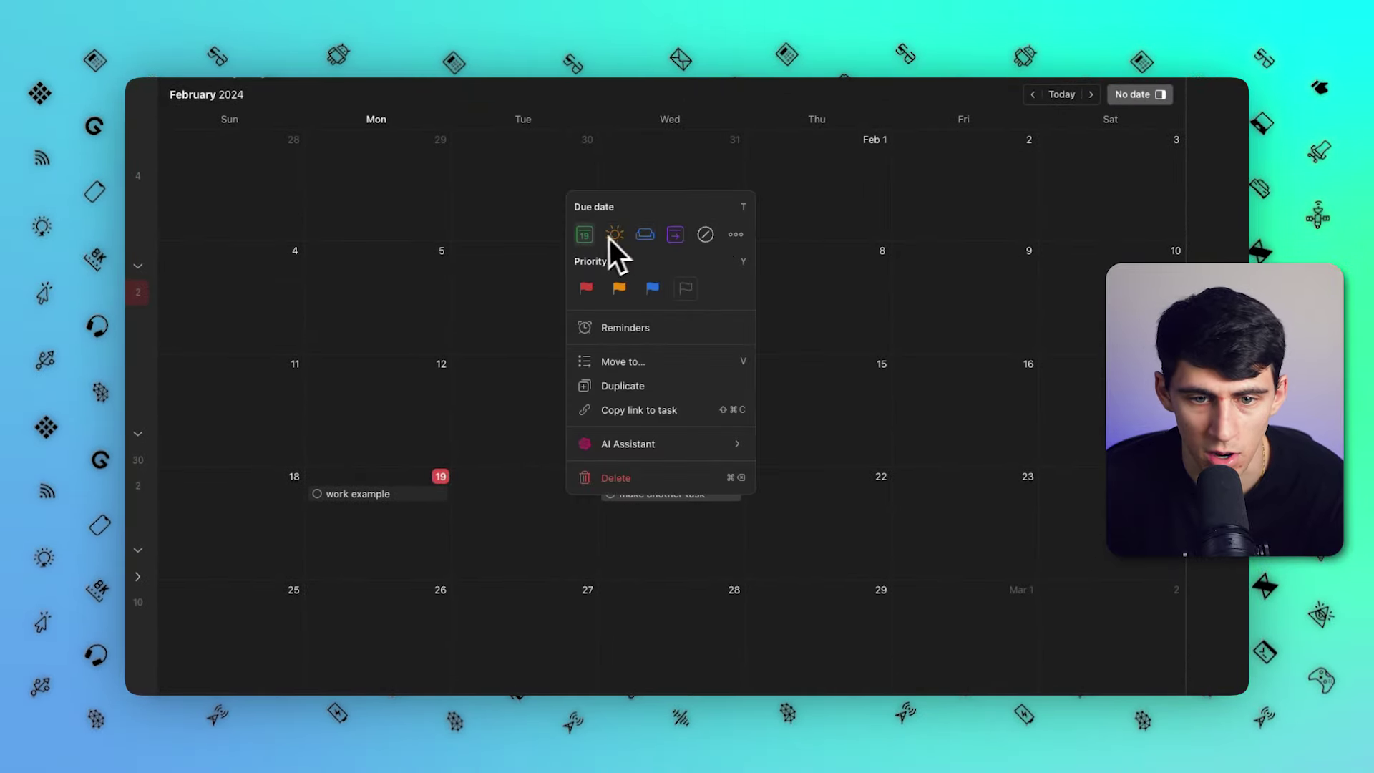
left_click(737, 235)
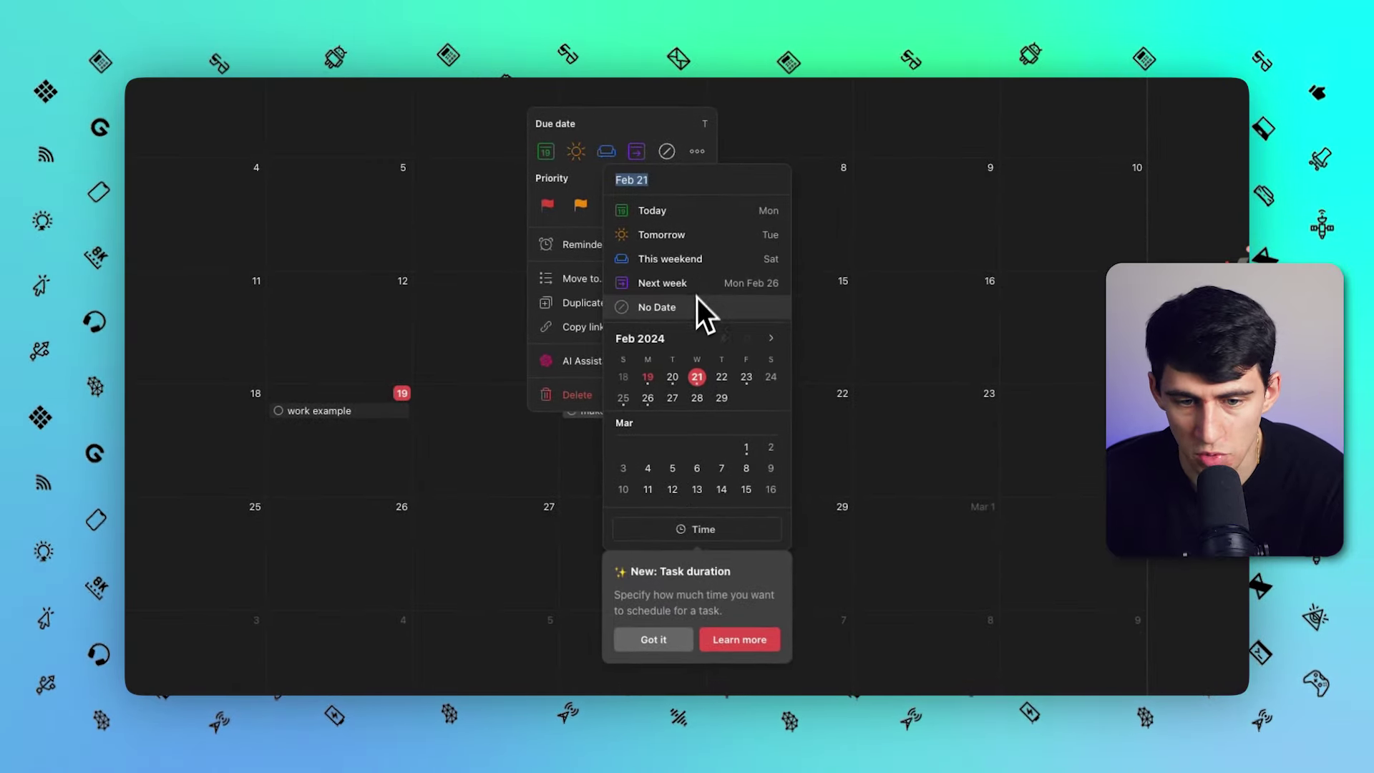
left_click(698, 301)
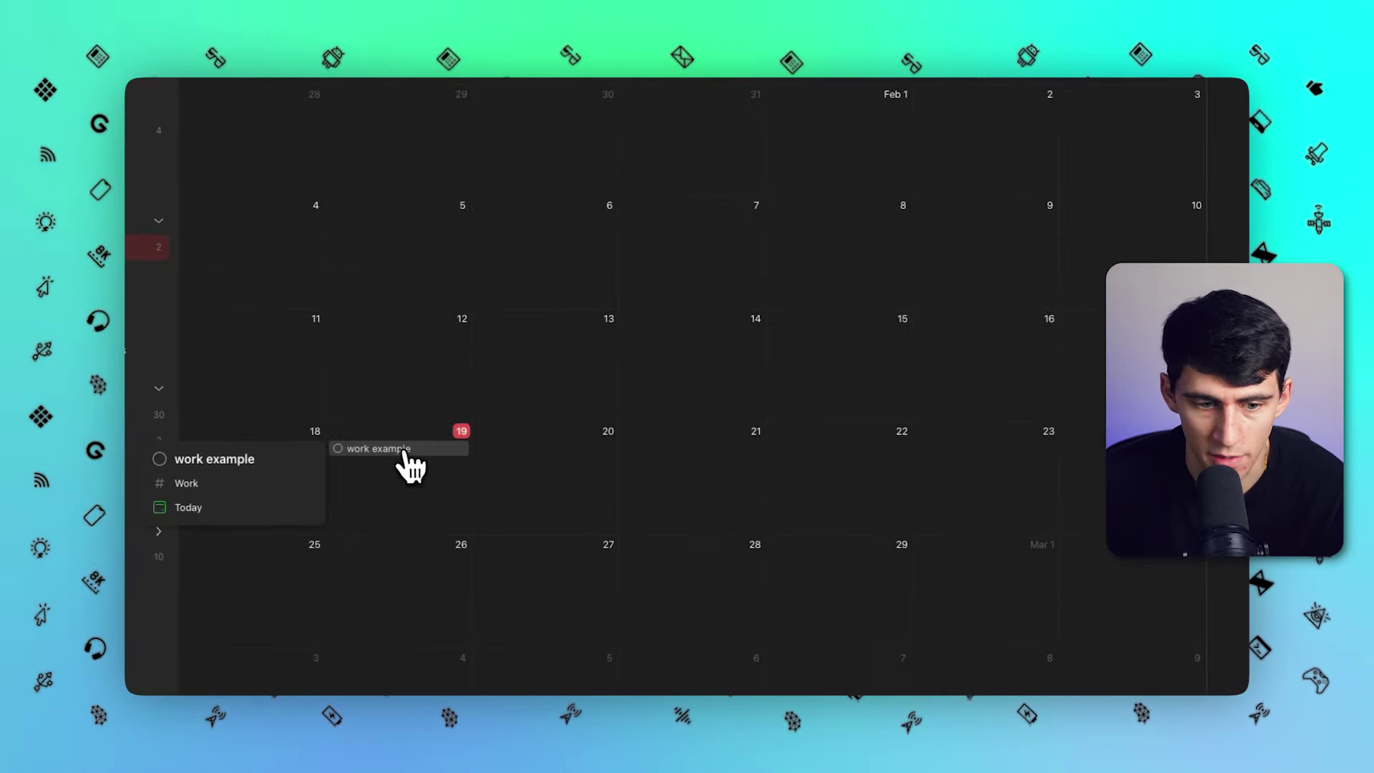
Reschedule work example to February 22 and give it the orange priority flag, followed by the red one.
left_click_drag(405, 454, 858, 460)
right_click(901, 453)
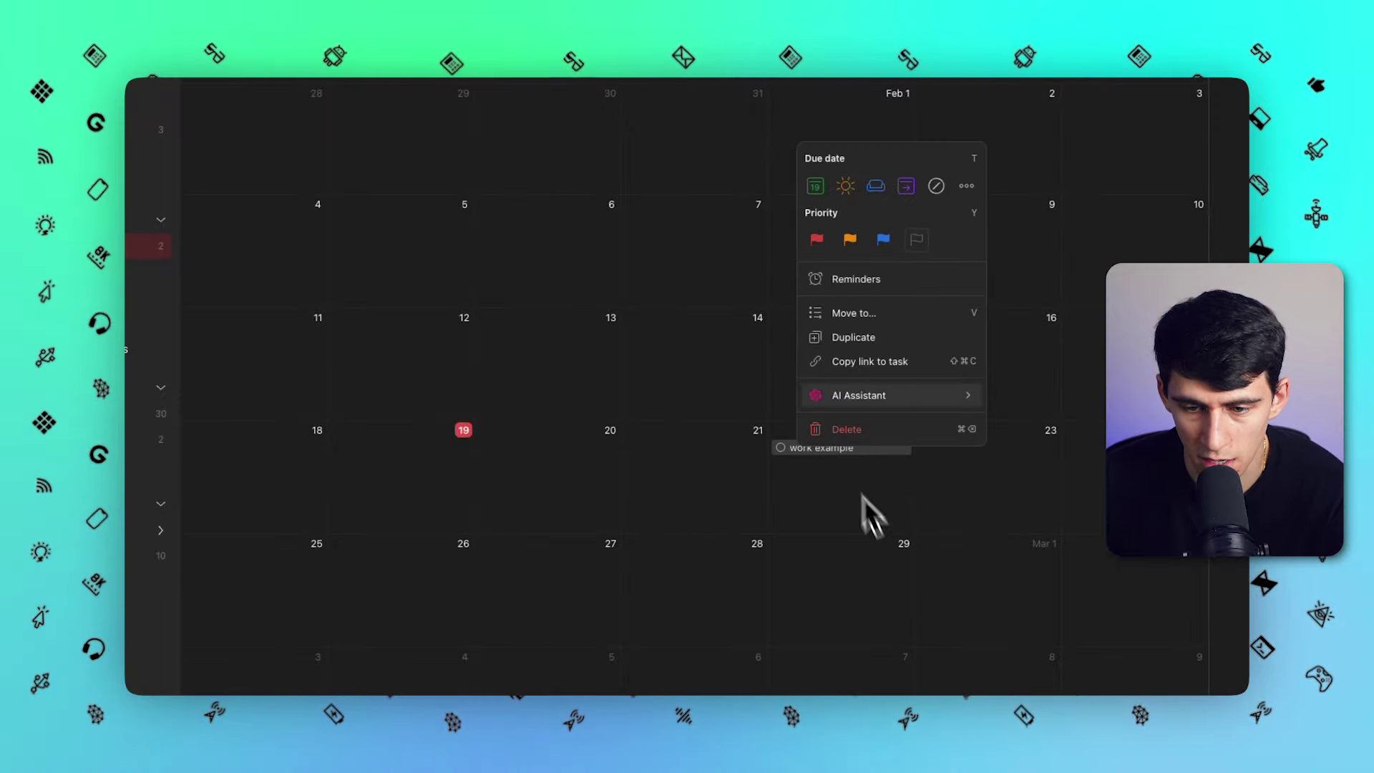
left_click(850, 237)
right_click(817, 460)
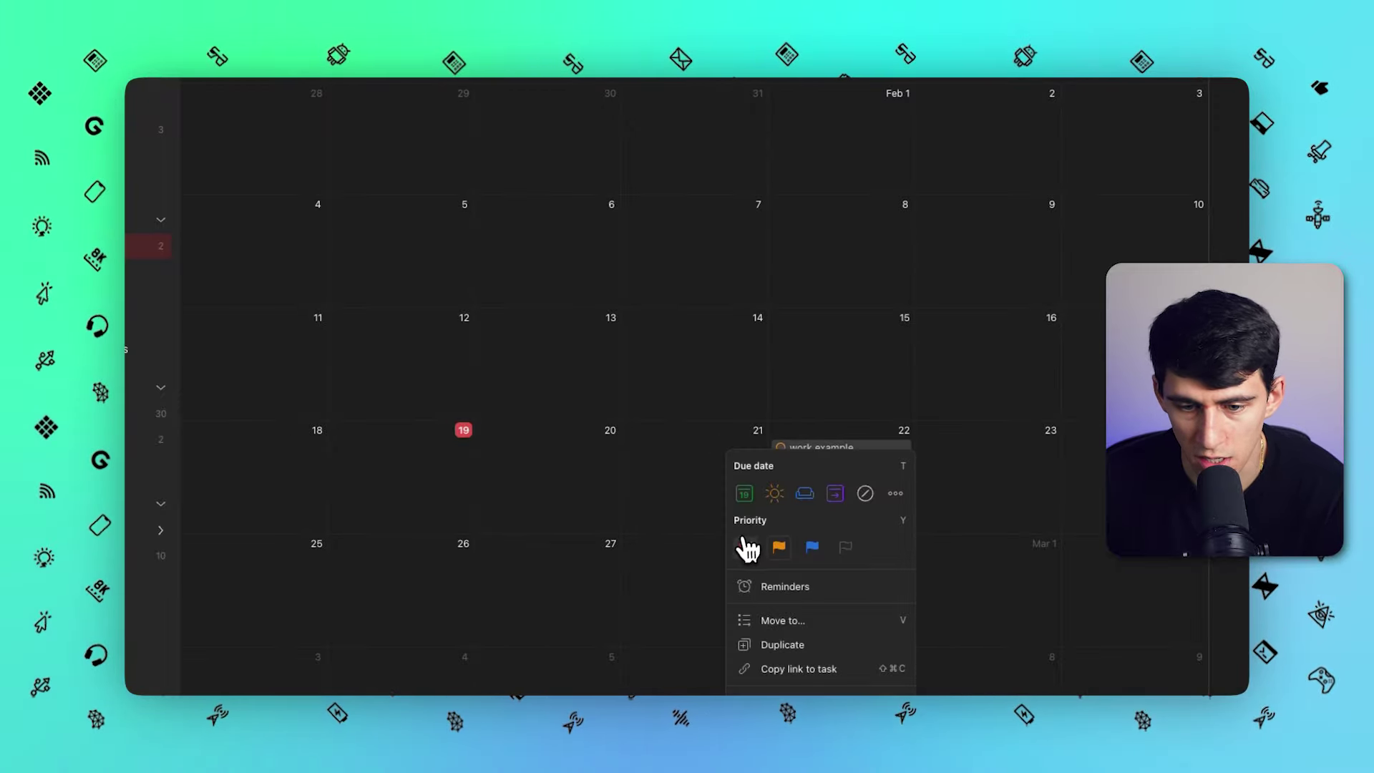
left_click(745, 546)
mouse_move(793, 454)
right_click(834, 458)
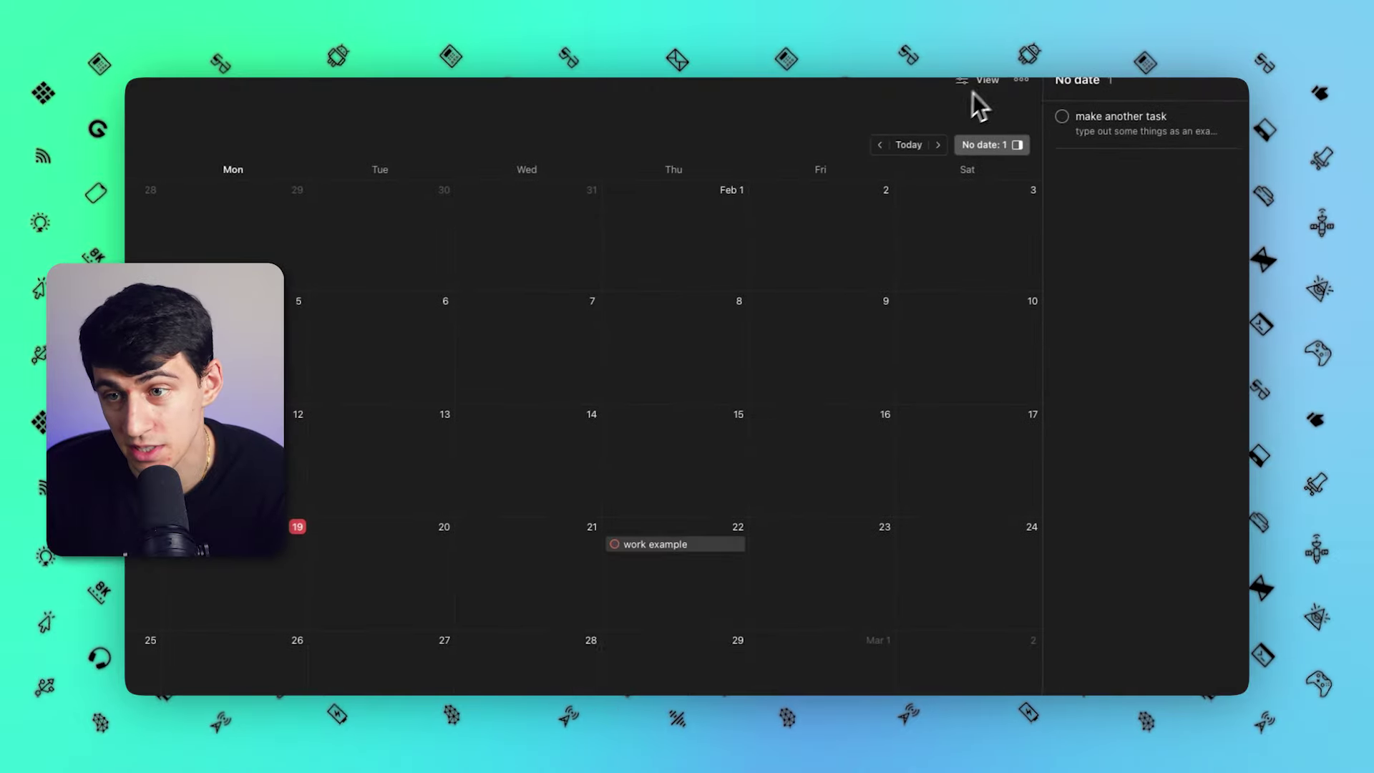
Review the layout choices and filter options available for the Do It - (Q1) calendar.
left_click(975, 83)
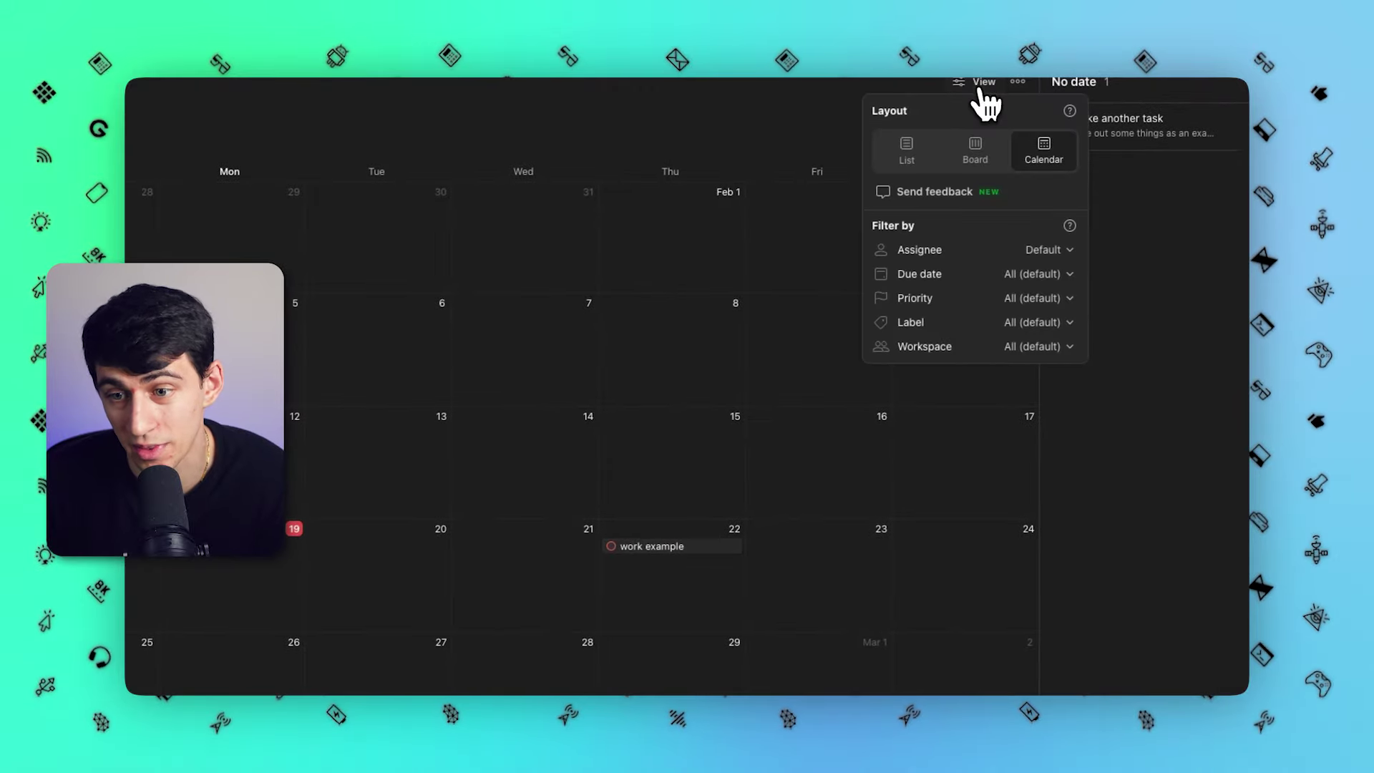
left_click(1043, 147)
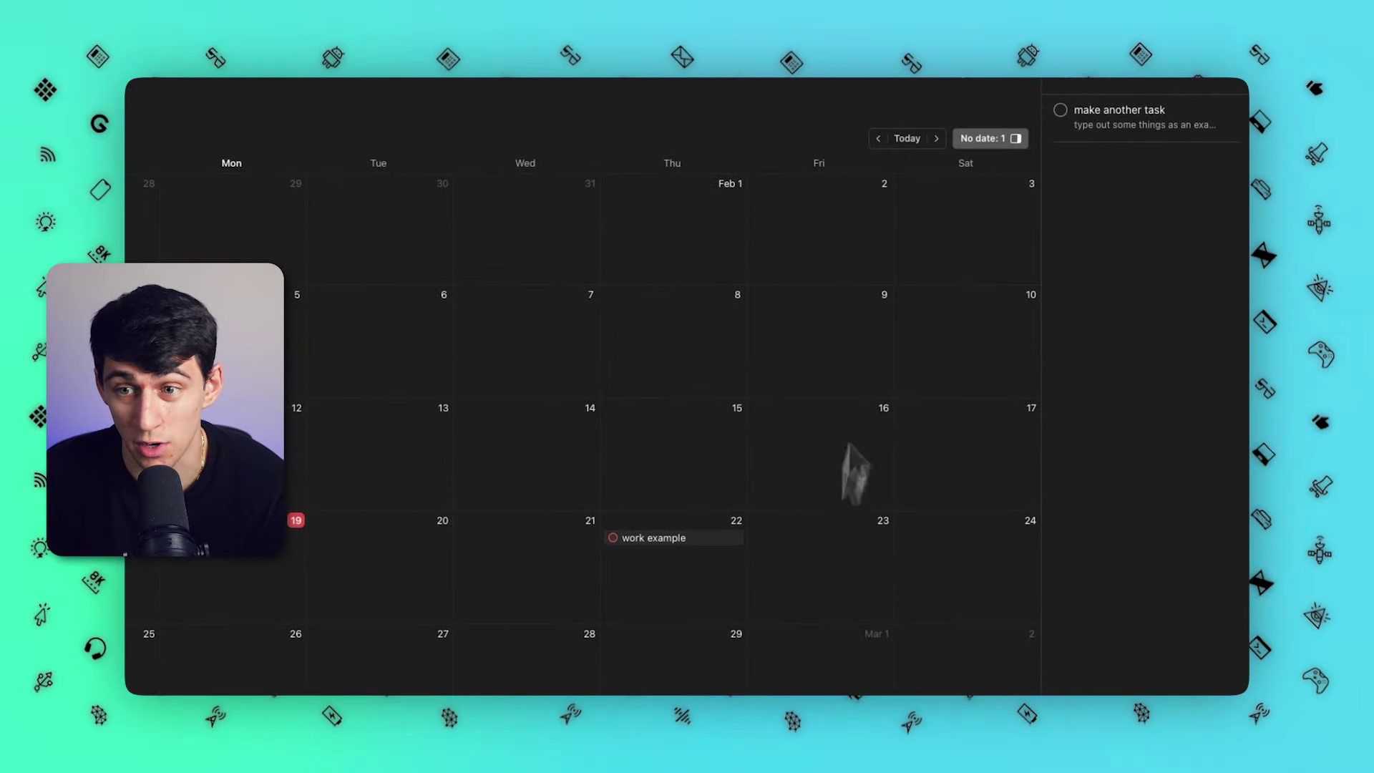
scroll(853, 466, "up", 2)
left_click(979, 98)
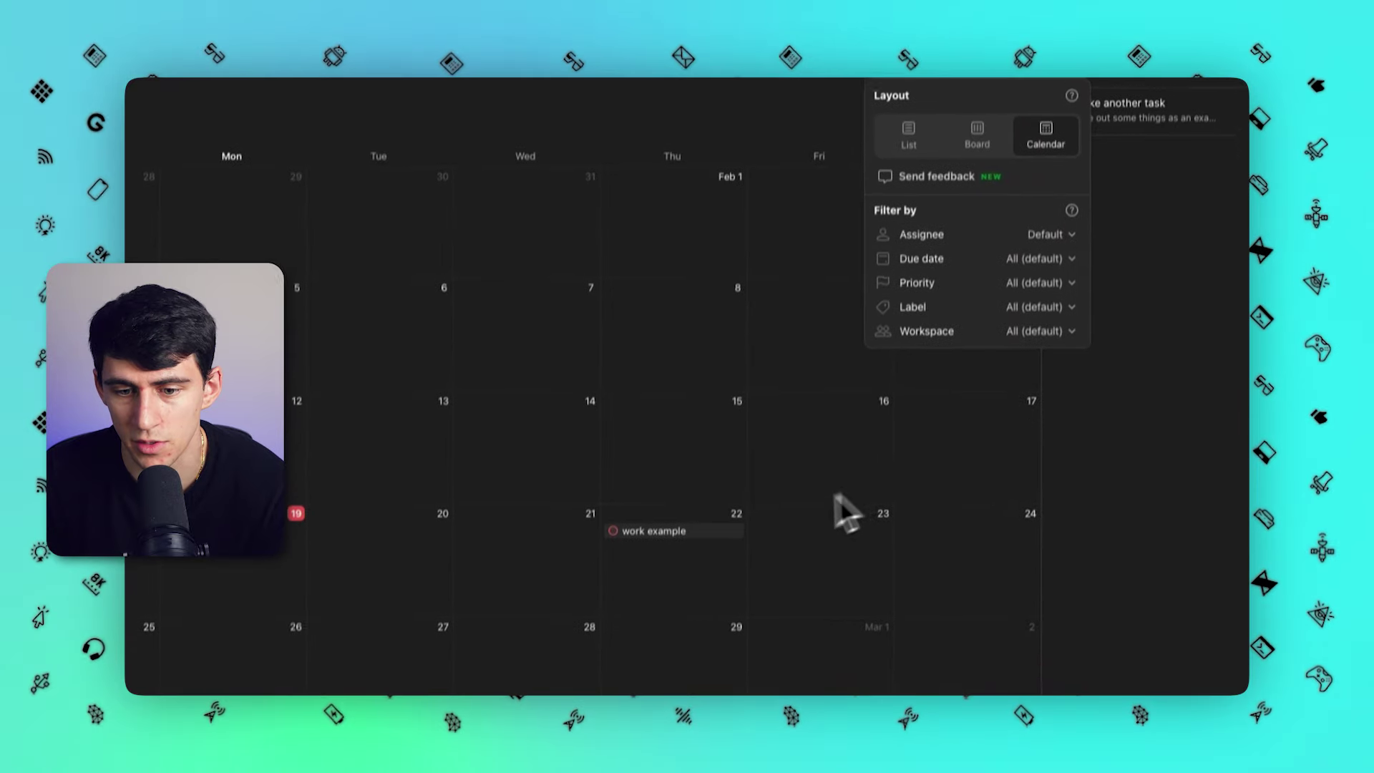
left_click(984, 364)
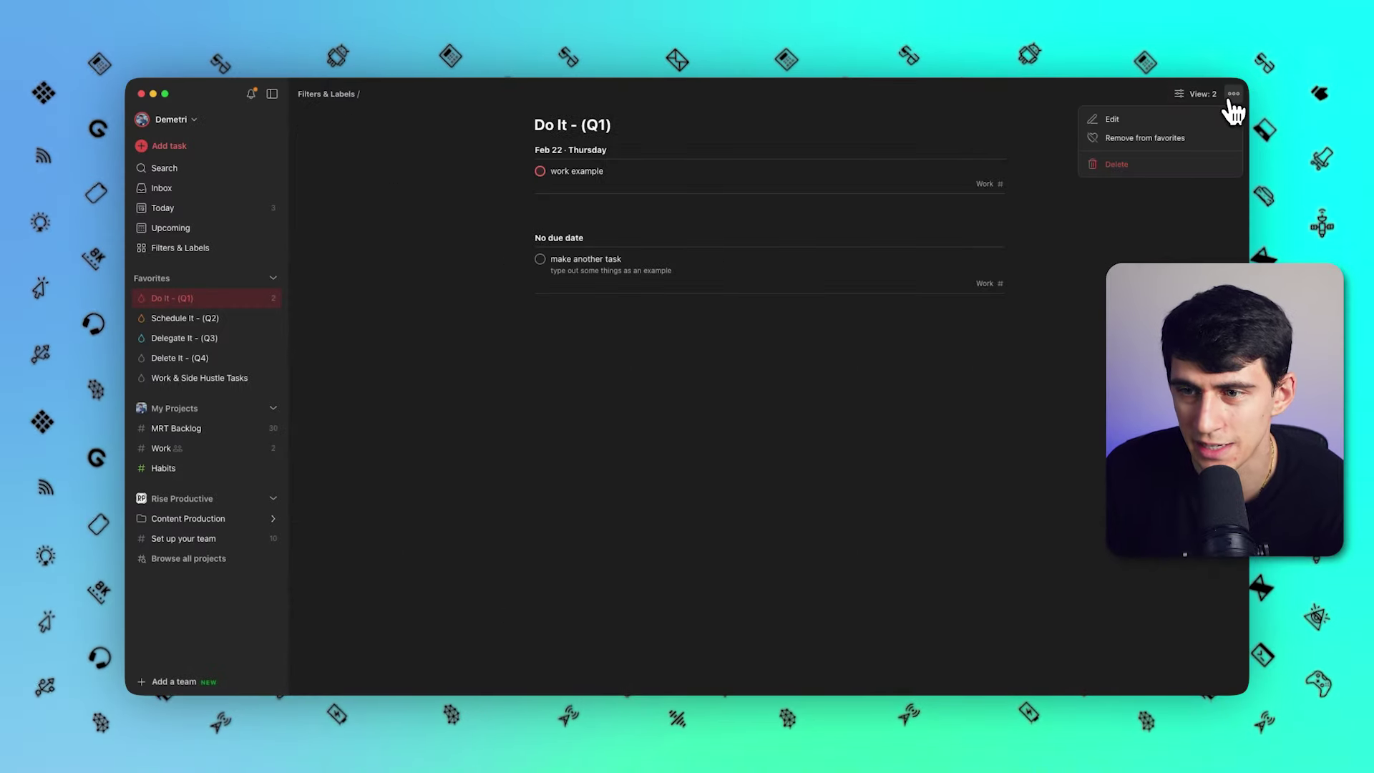
Switch the Do It - (Q1) filter to the Calendar layout and reopen its layout and filter options.
left_click(1202, 93)
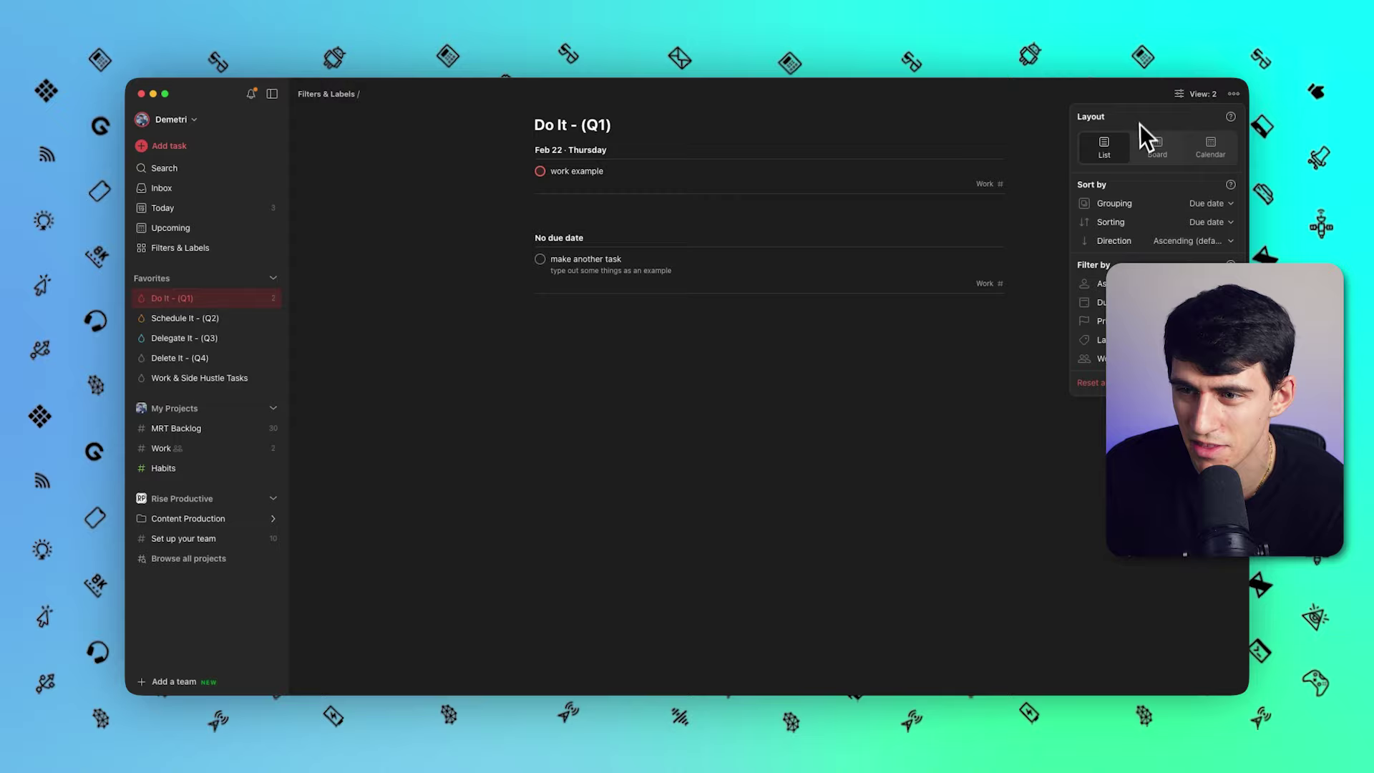
left_click(1198, 146)
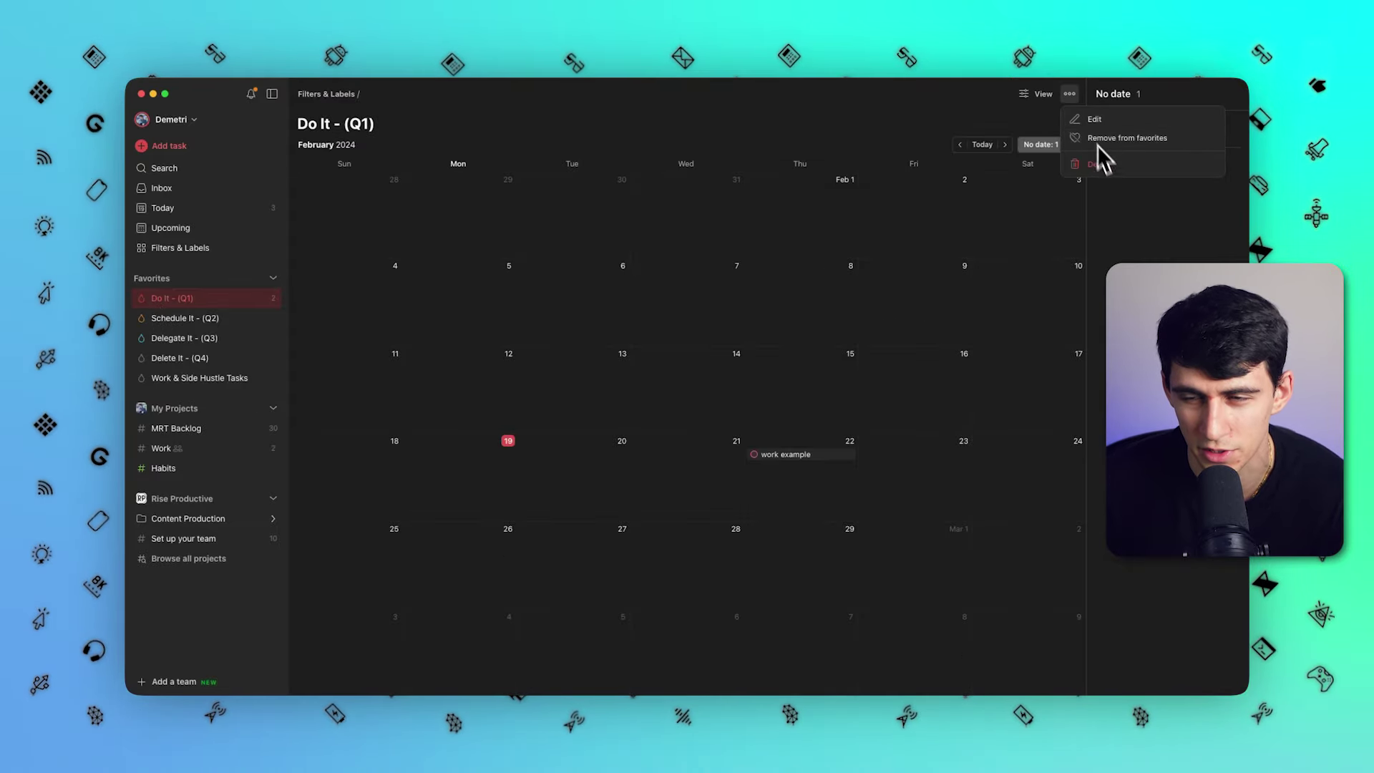
left_click(1038, 94)
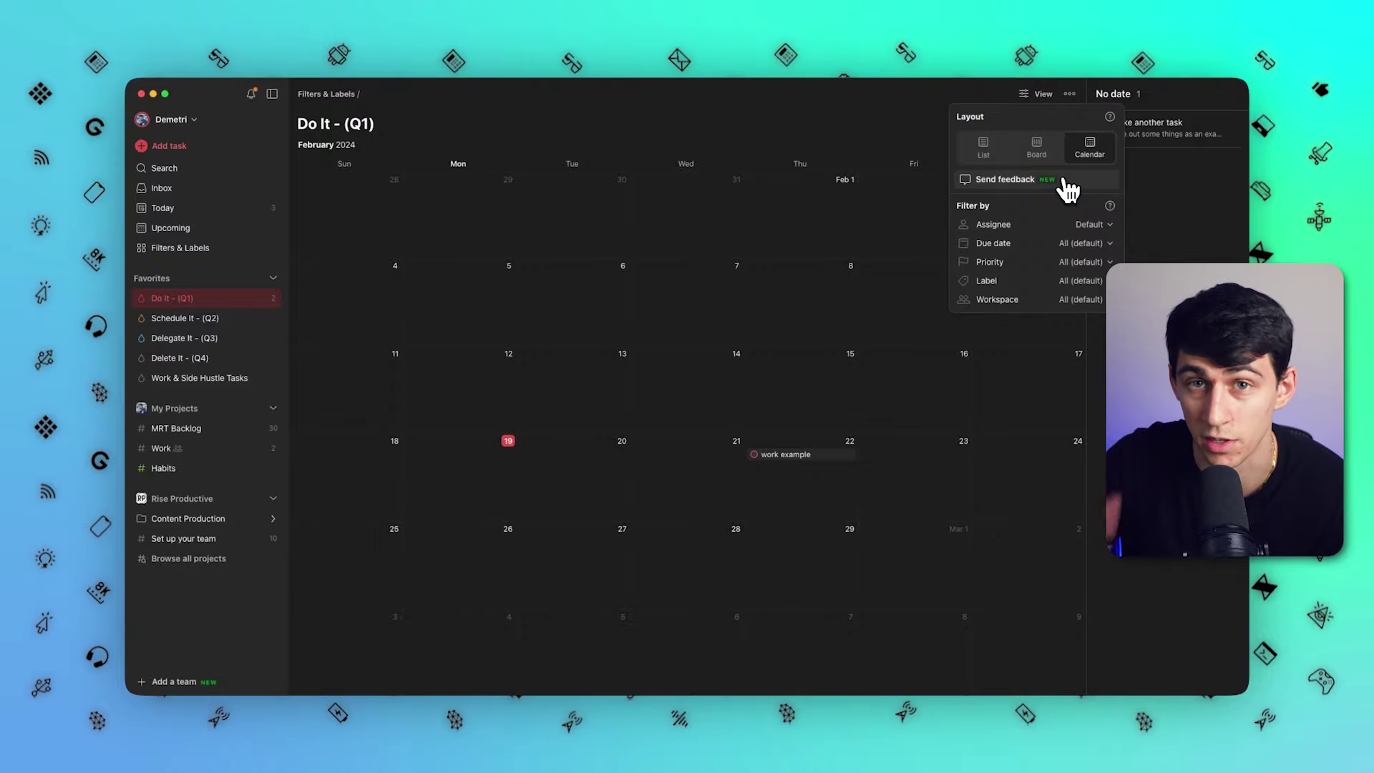